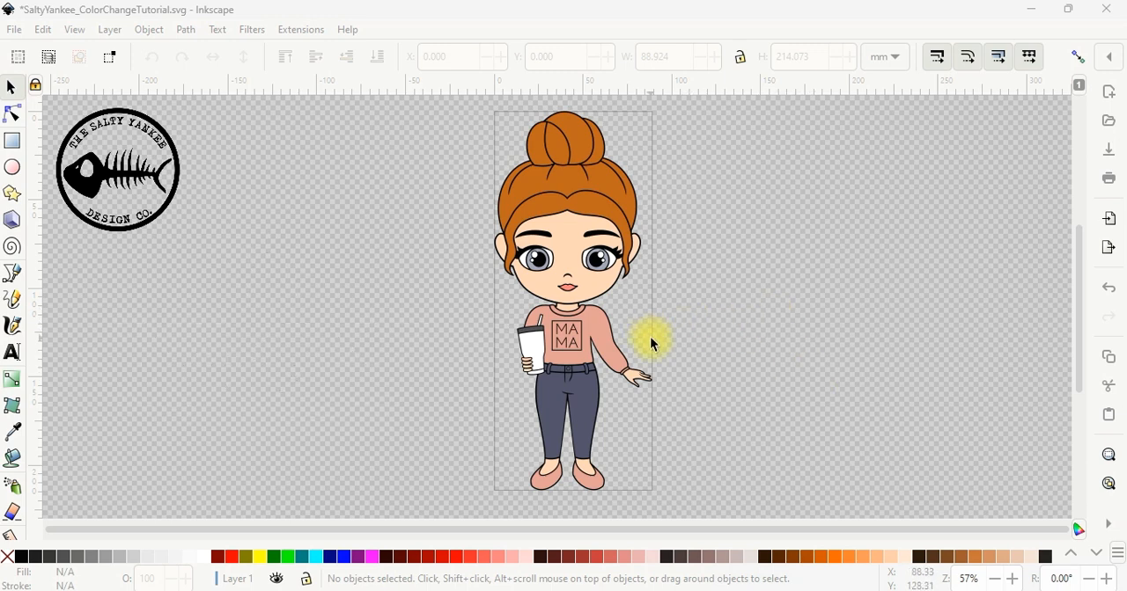
# Try moving the whole grouped character off the page, and undo the move
pyautogui.click(606, 197)
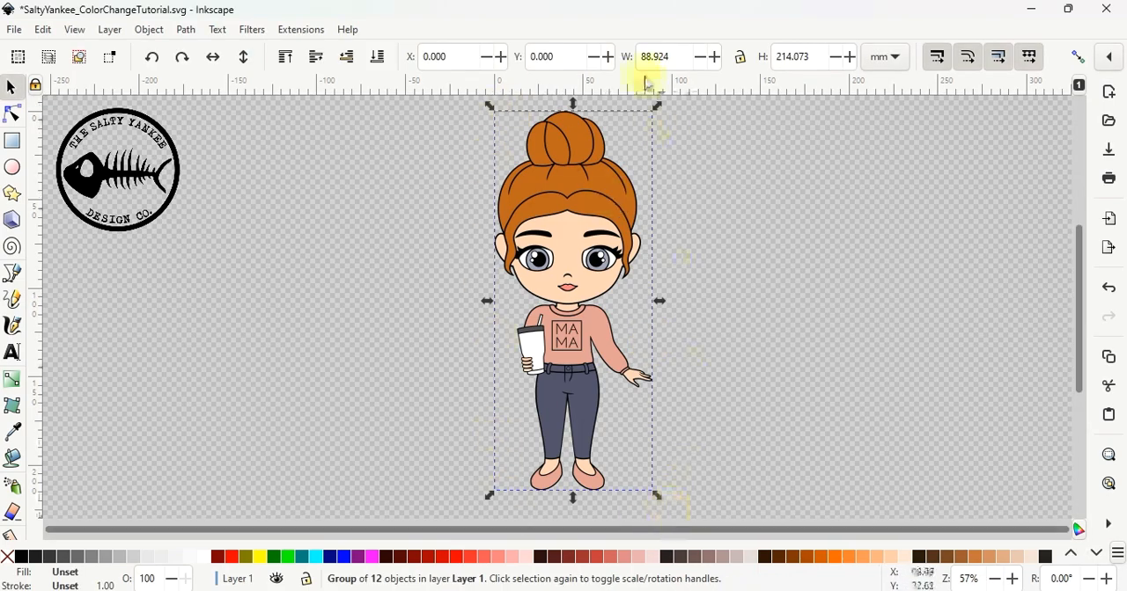
pyautogui.moveTo(604, 221); pyautogui.dragTo(403, 241)
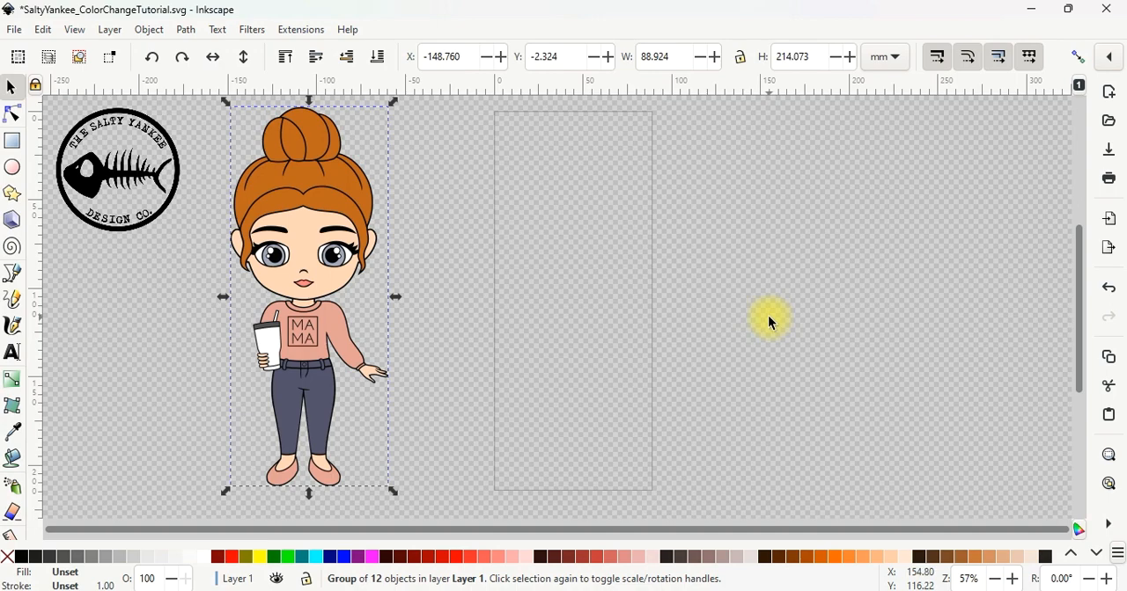
pyautogui.hotkey('ctrl', 'z')
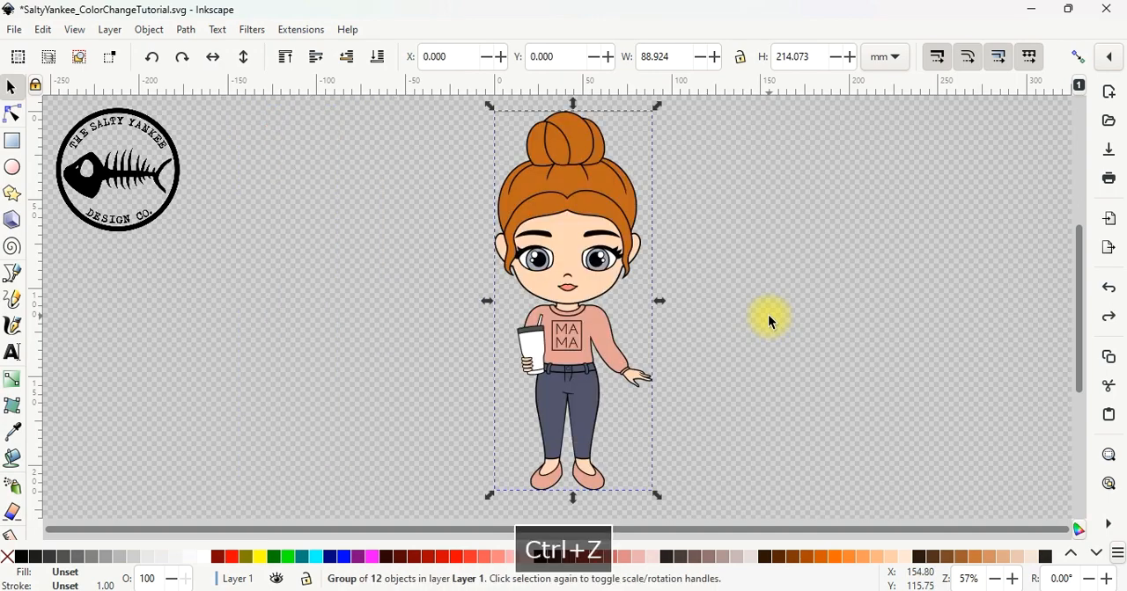
pyautogui.click(719, 181)
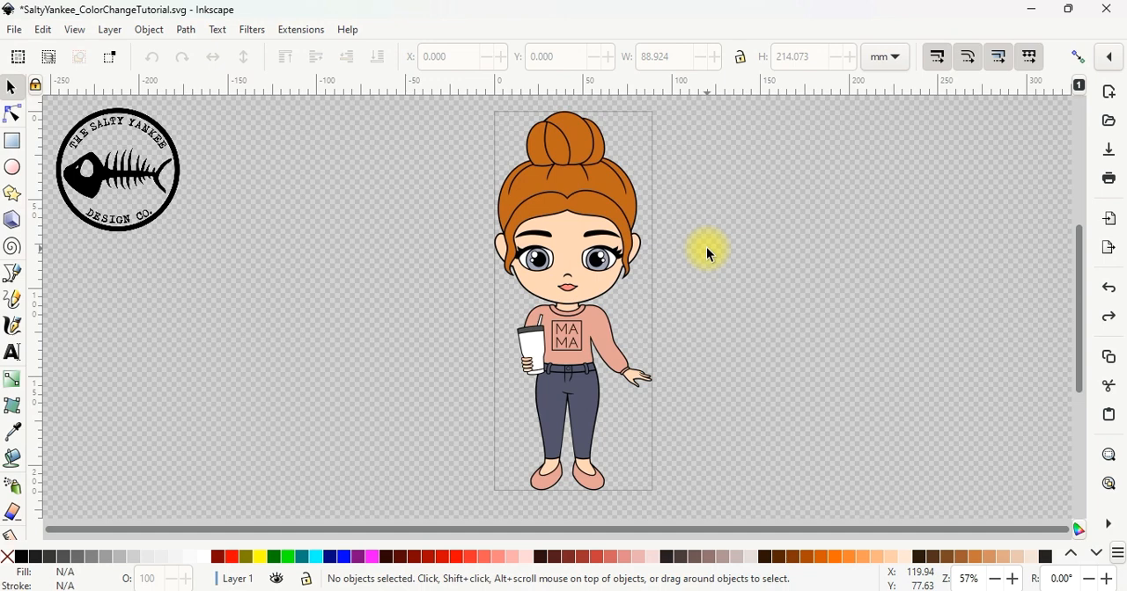
# Open the Fill and Stroke settings
pyautogui.press('ctrl')
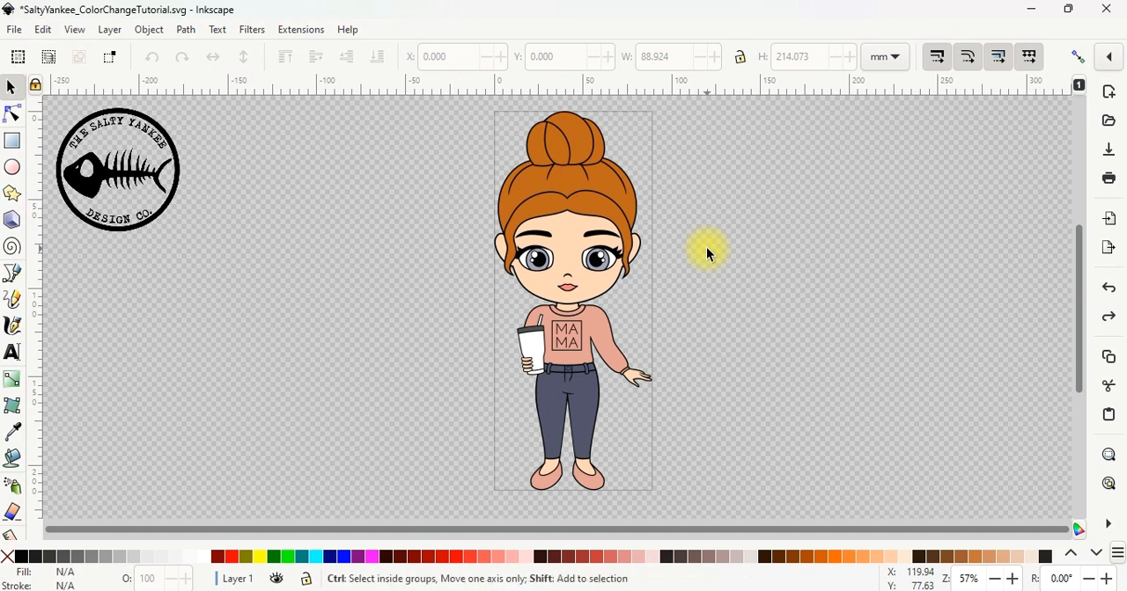
pyautogui.hotkey('ctrl', 'shift', 'f')
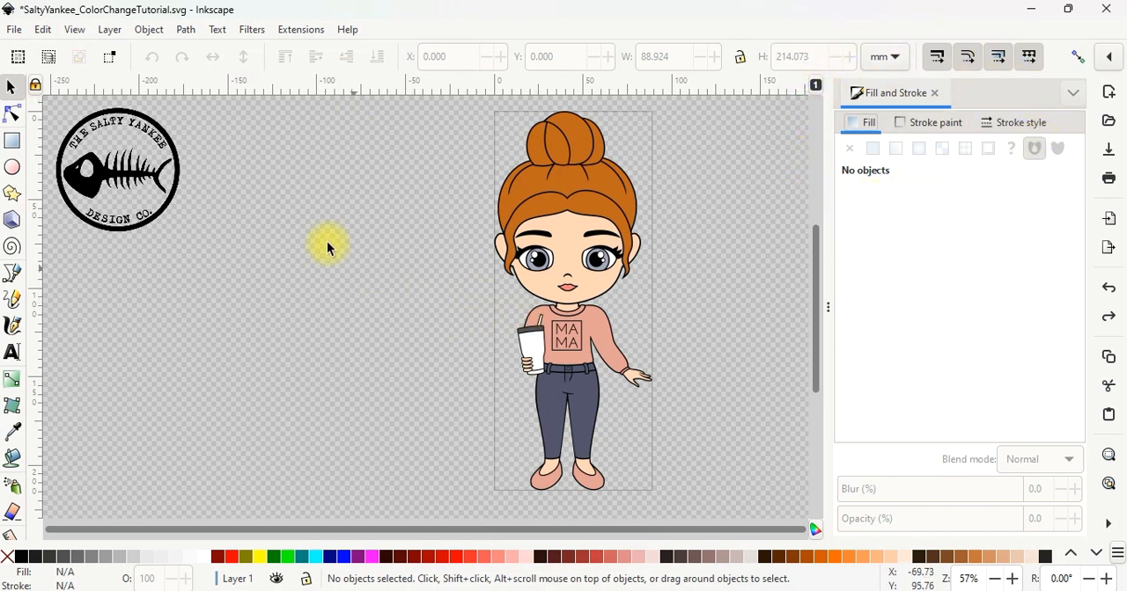
pyautogui.click(149, 32)
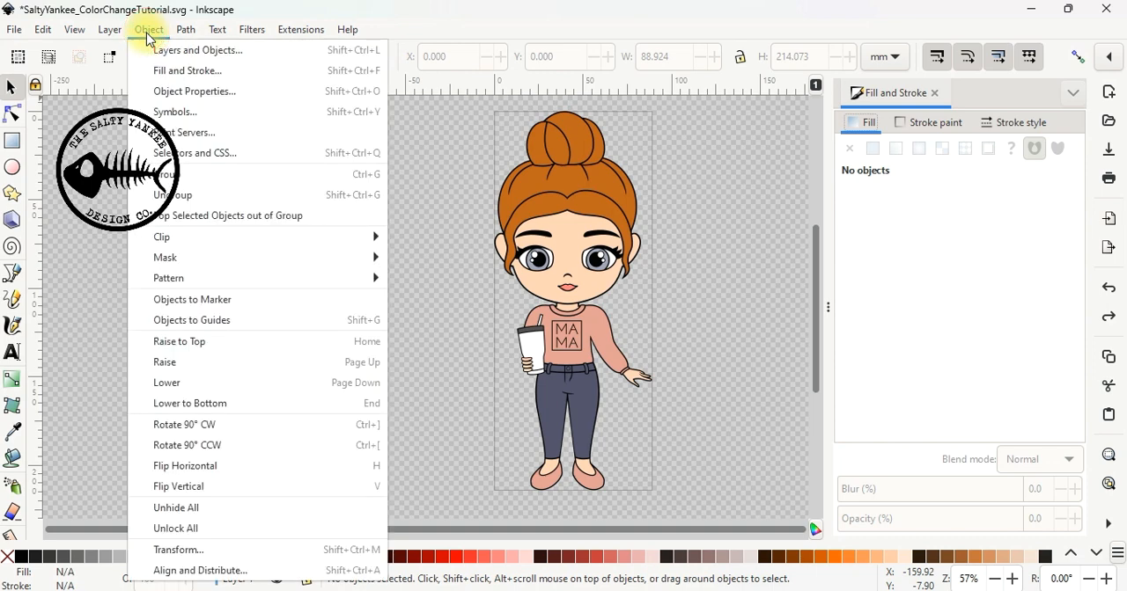
pyautogui.click(175, 71)
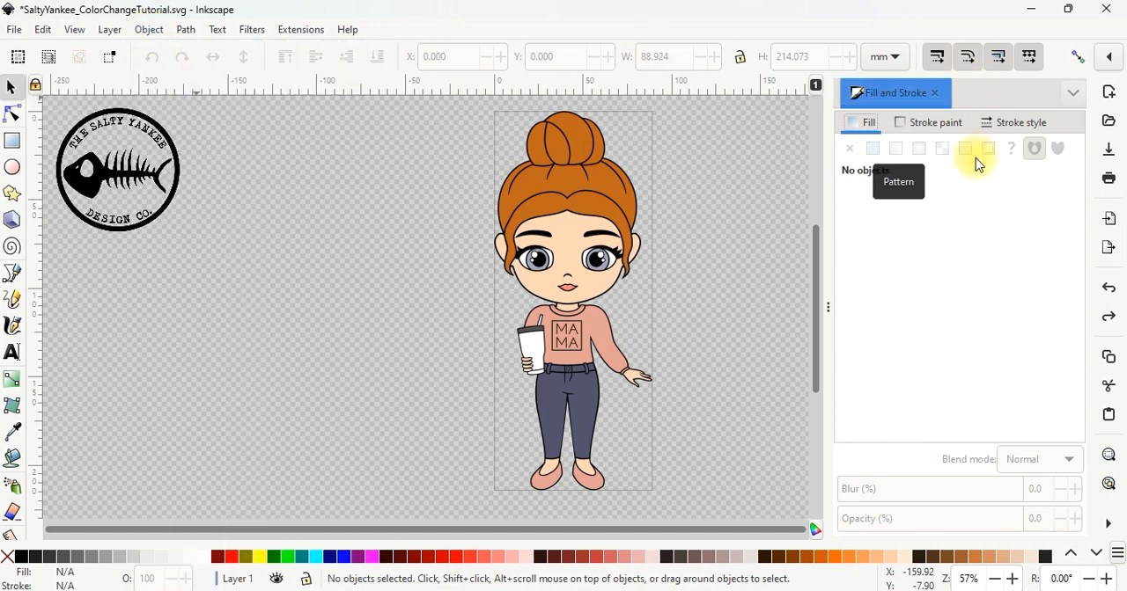
# Ungroup the character into its separate coloured parts and clear the selection
pyautogui.click(592, 205)
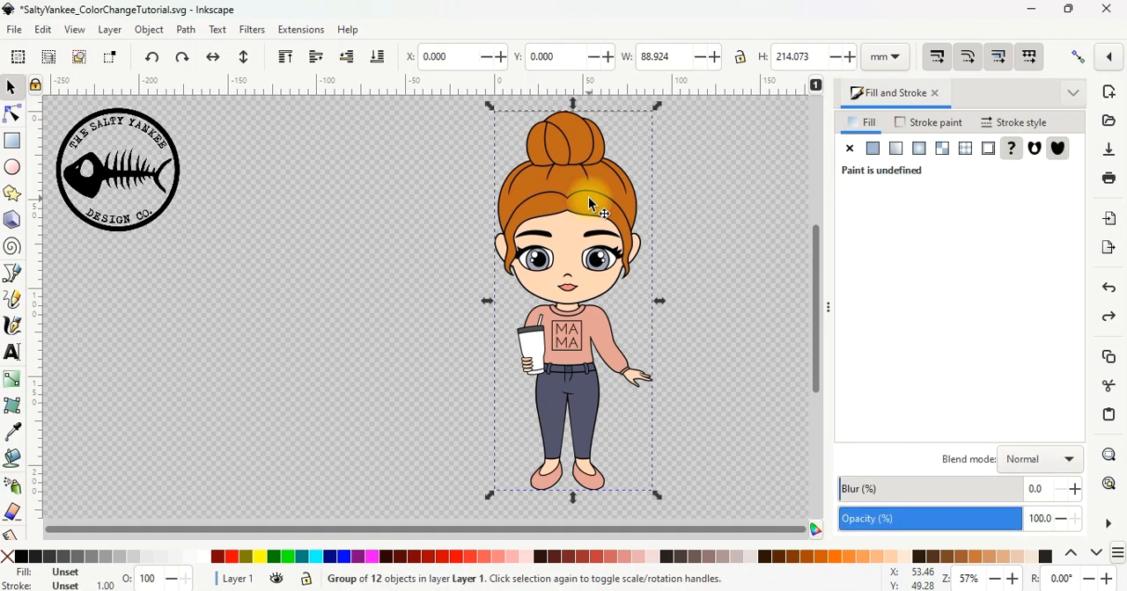
pyautogui.press('ctrl')
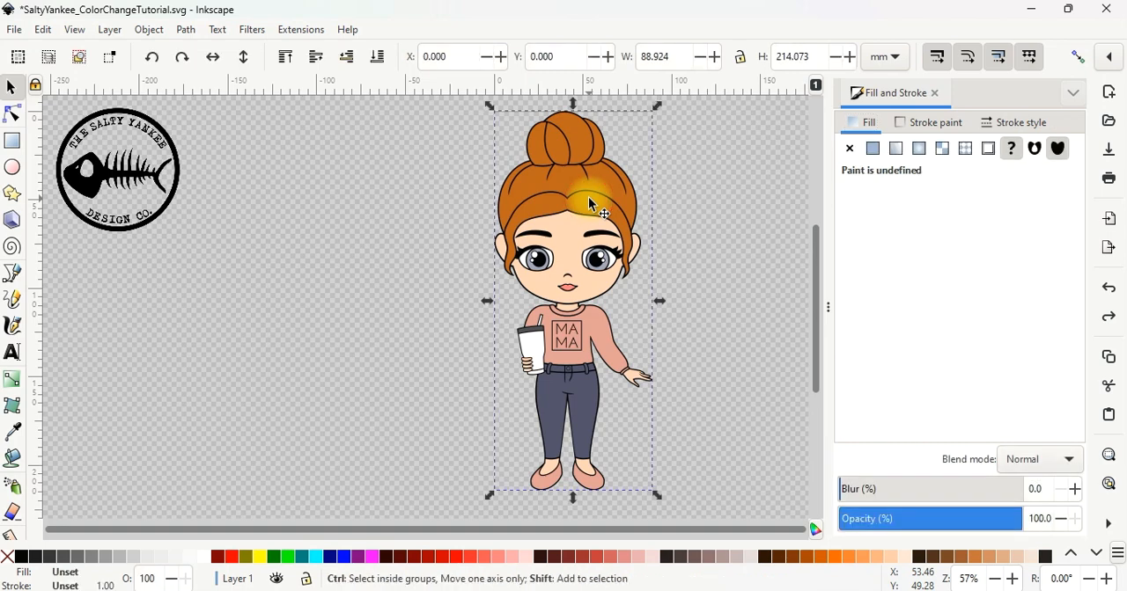
pyautogui.hotkey('ctrl', 'shift', 'g')
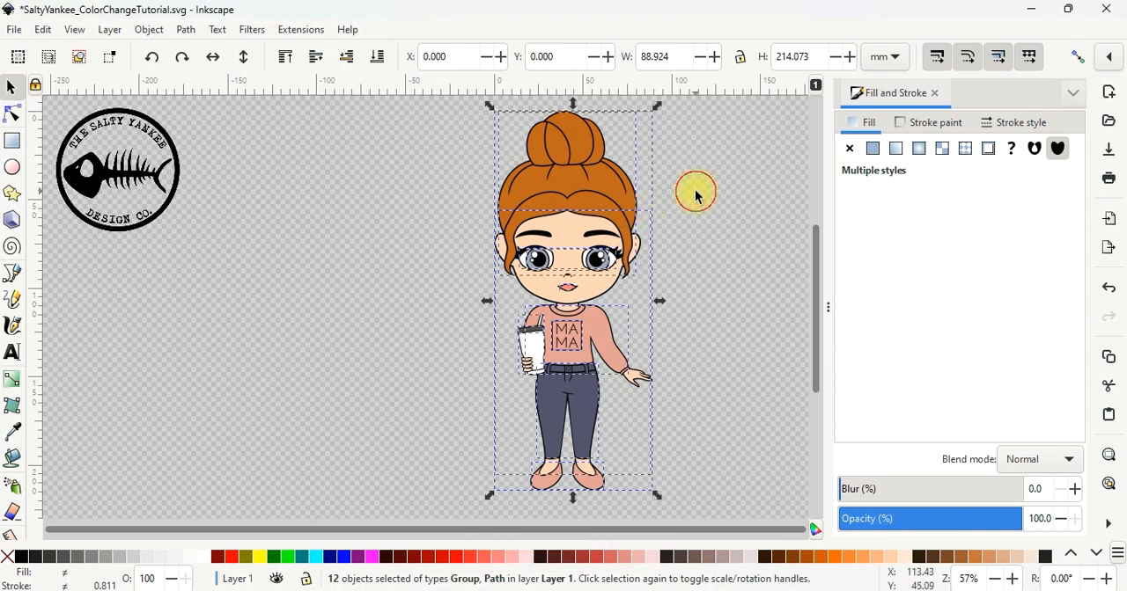
pyautogui.click(698, 196)
# Pull the hair, skin, MAMA lettering, sweater and shoes away from the black base silhouette
pyautogui.moveTo(632, 178); pyautogui.dragTo(377, 180)
pyautogui.moveTo(601, 250); pyautogui.dragTo(264, 227)
pyautogui.moveTo(564, 337); pyautogui.dragTo(328, 307)
pyautogui.moveTo(653, 322); pyautogui.dragTo(686, 289)
pyautogui.moveTo(244, 266); pyautogui.dragTo(375, 293)
pyautogui.moveTo(355, 175); pyautogui.dragTo(520, 165)
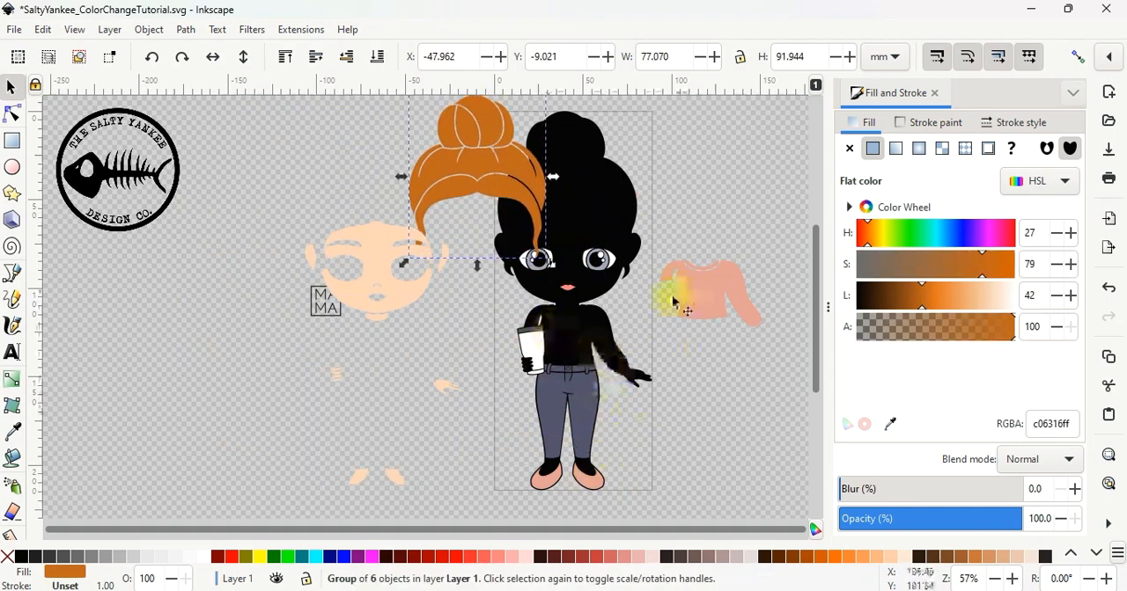
pyautogui.moveTo(596, 483); pyautogui.dragTo(667, 460)
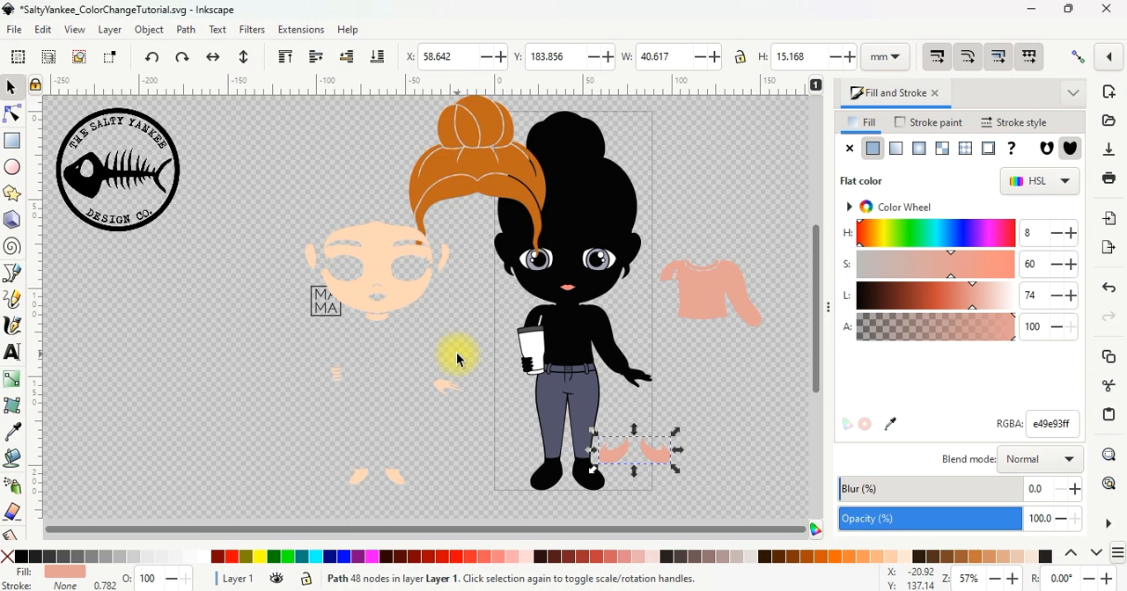
# Undo all the part moves so the character is reassembled, and deselect everything
pyautogui.hotkey('ctrl', 'z')
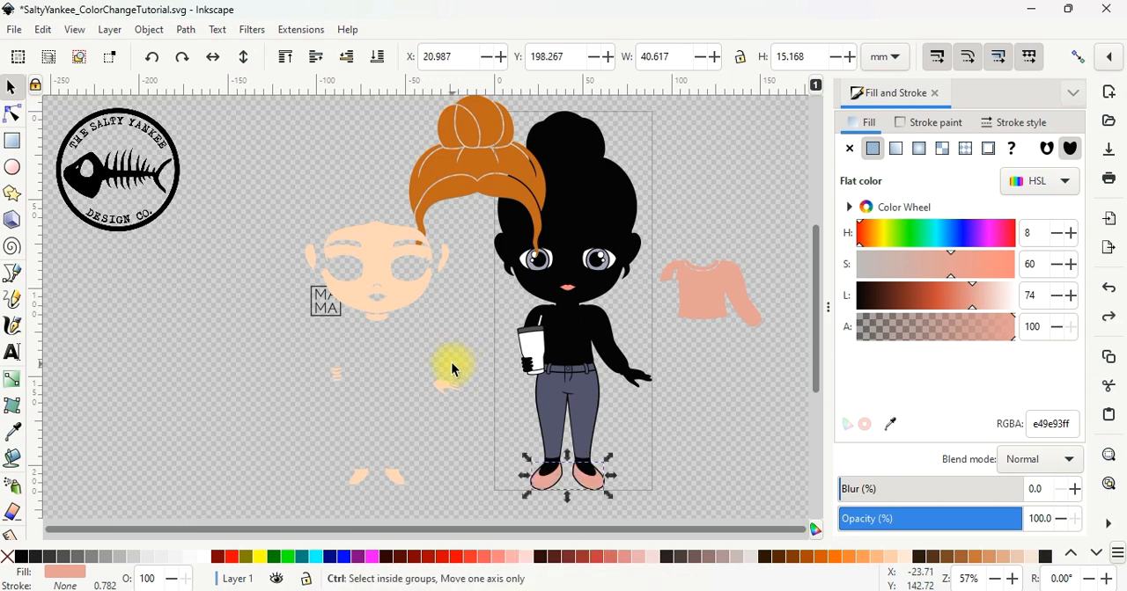
pyautogui.hotkey('ctrl', 'z')
pyautogui.hotkey('ctrl', 'z')
pyautogui.hotkey('ctrl', 'z')
pyautogui.hotkey('ctrl', 'z')
pyautogui.hotkey('ctrl', 'z')
pyautogui.hotkey('ctrl', 'z')
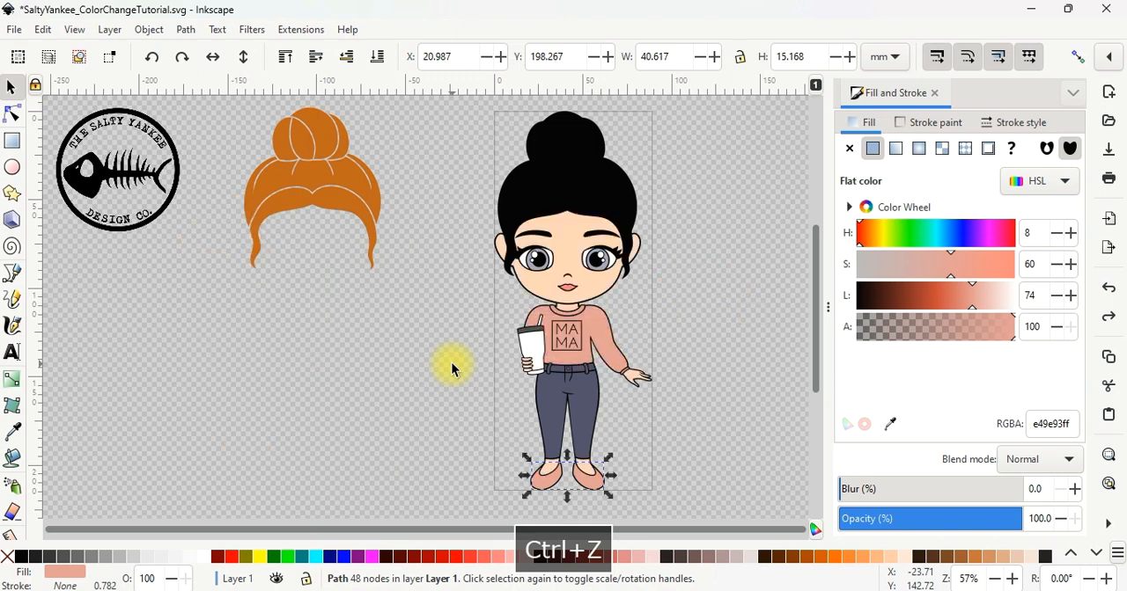
pyautogui.hotkey('ctrl', 'z')
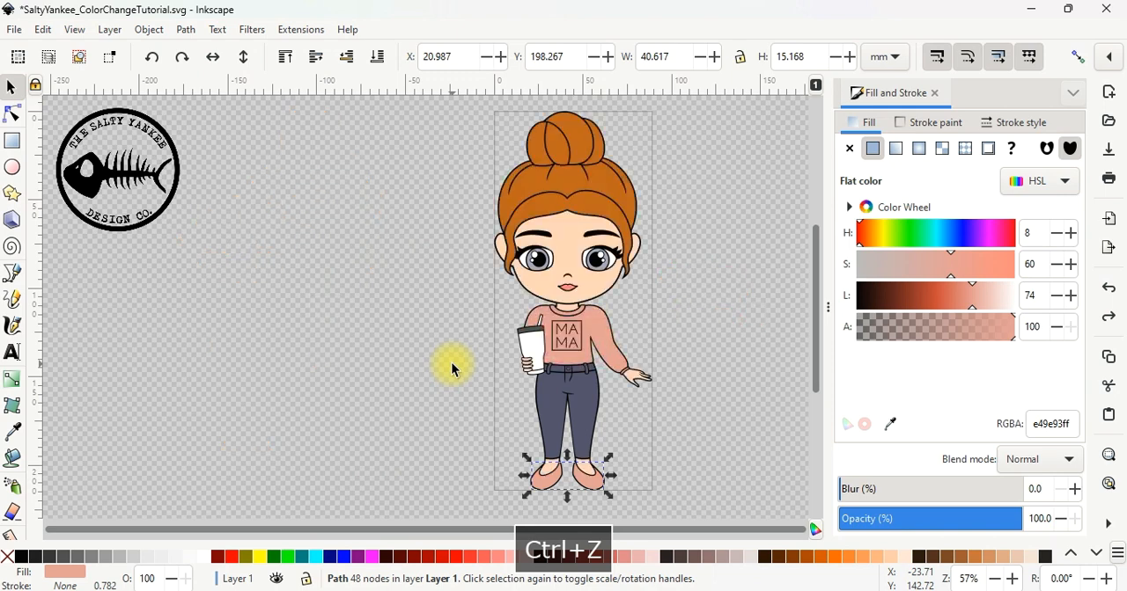
pyautogui.click(458, 317)
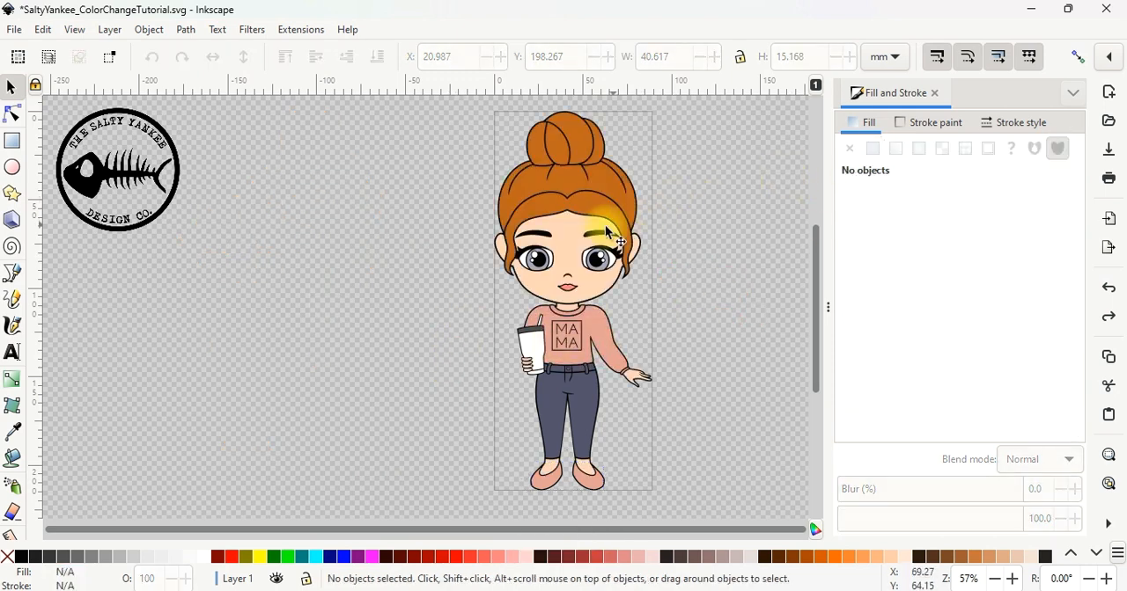
# Adjust the skin group's fill to a saturation of 79 and a lightness of 74
pyautogui.click(570, 235)
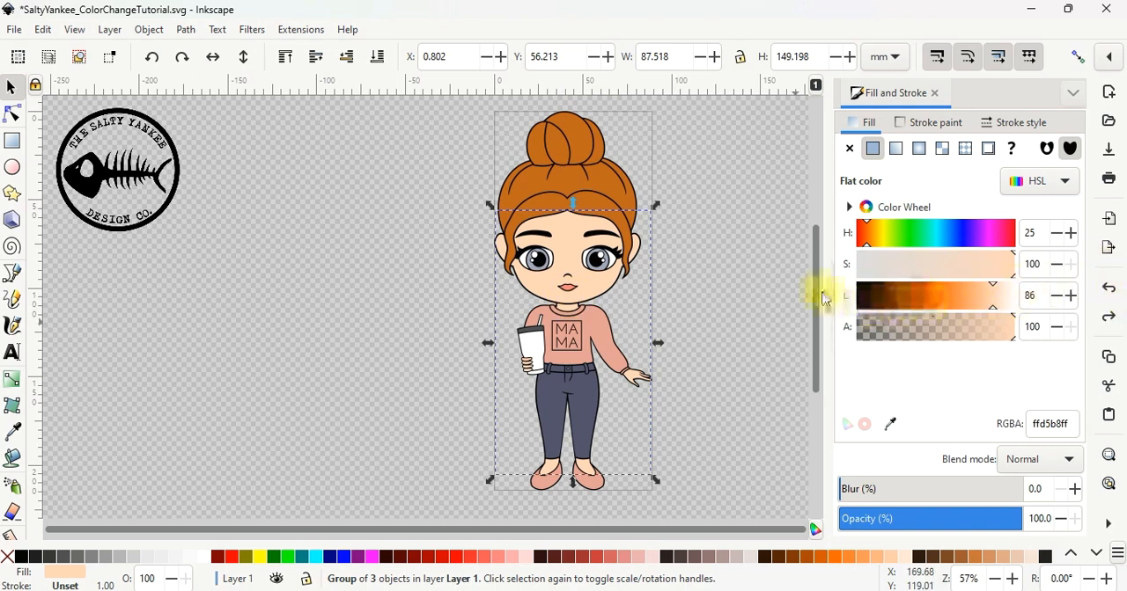
pyautogui.moveTo(990, 305); pyautogui.dragTo(984, 305)
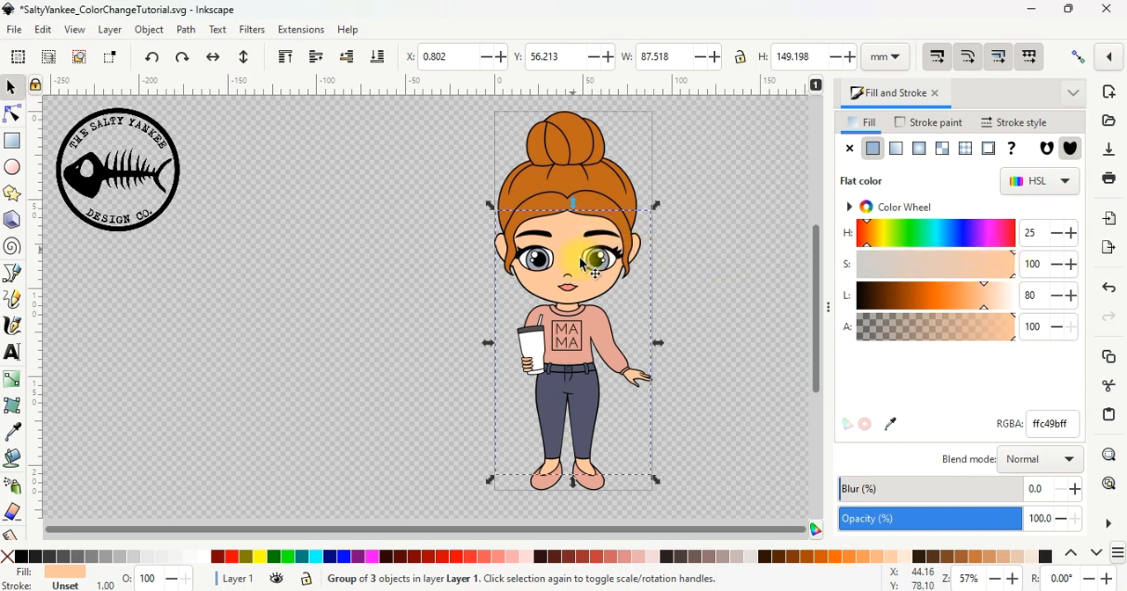
pyautogui.click(992, 269)
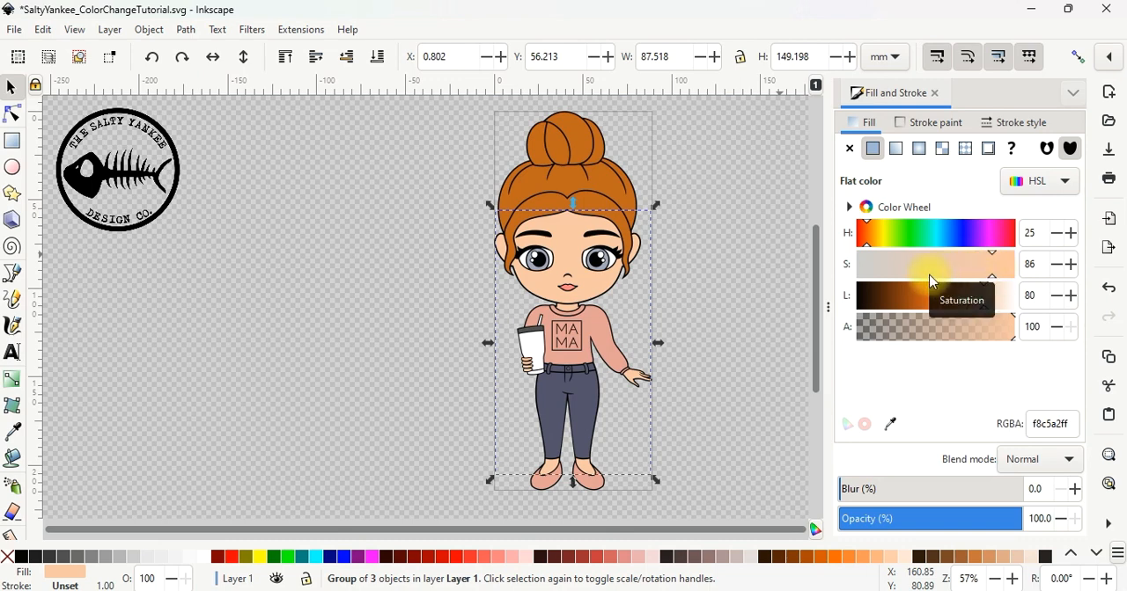
pyautogui.click(899, 266)
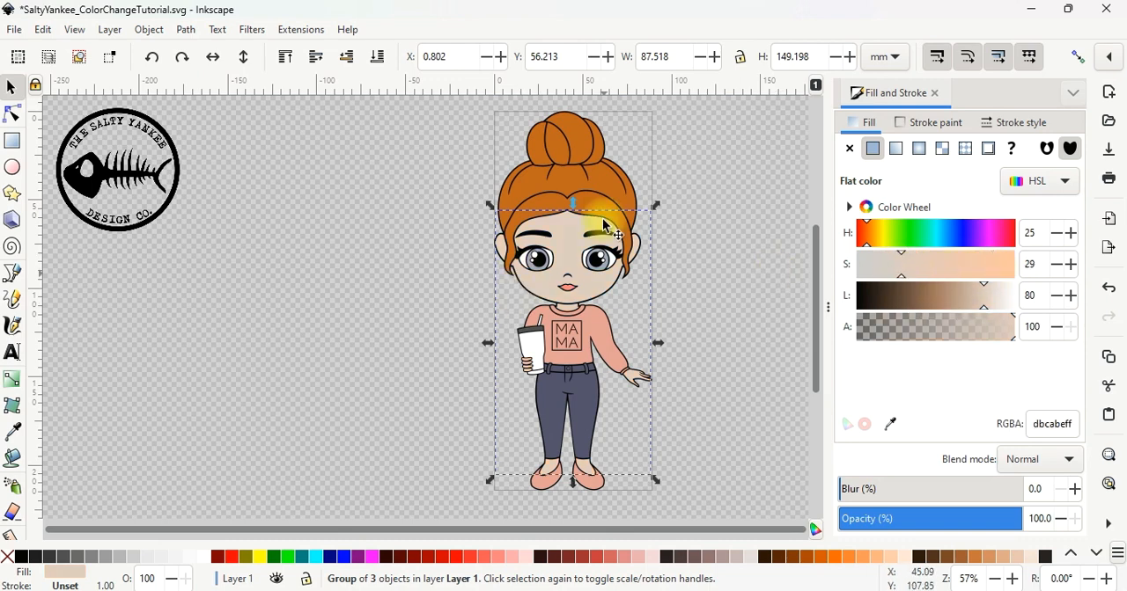
pyautogui.moveTo(944, 264)
pyautogui.mouseDown()
pyautogui.moveTo(971, 263)
pyautogui.moveTo(977, 302)
pyautogui.moveTo(964, 272)
pyautogui.mouseUp()
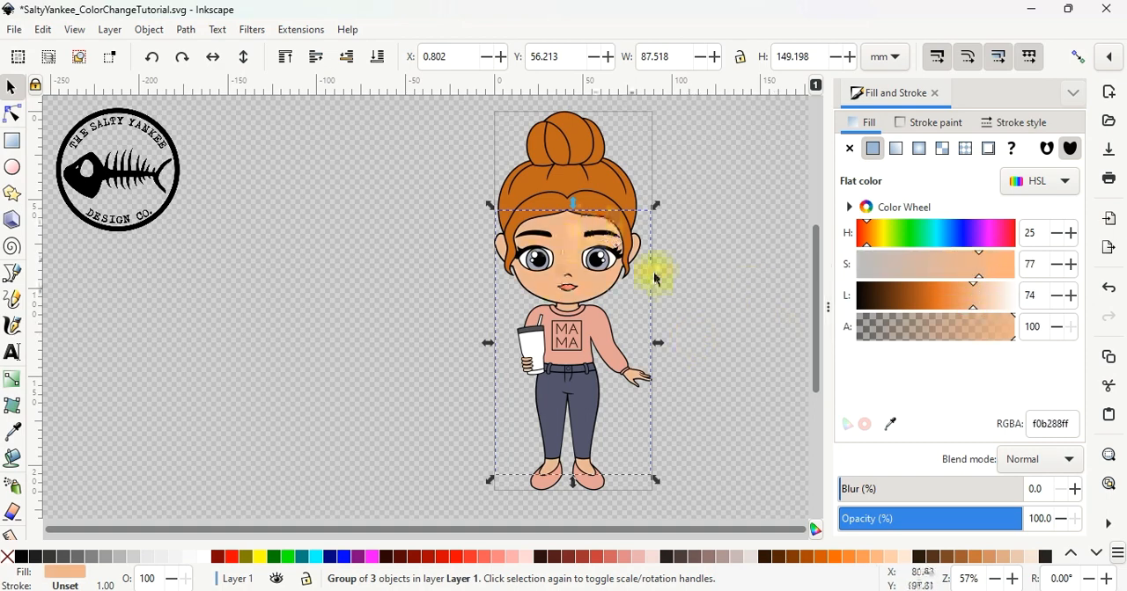
pyautogui.click(980, 269)
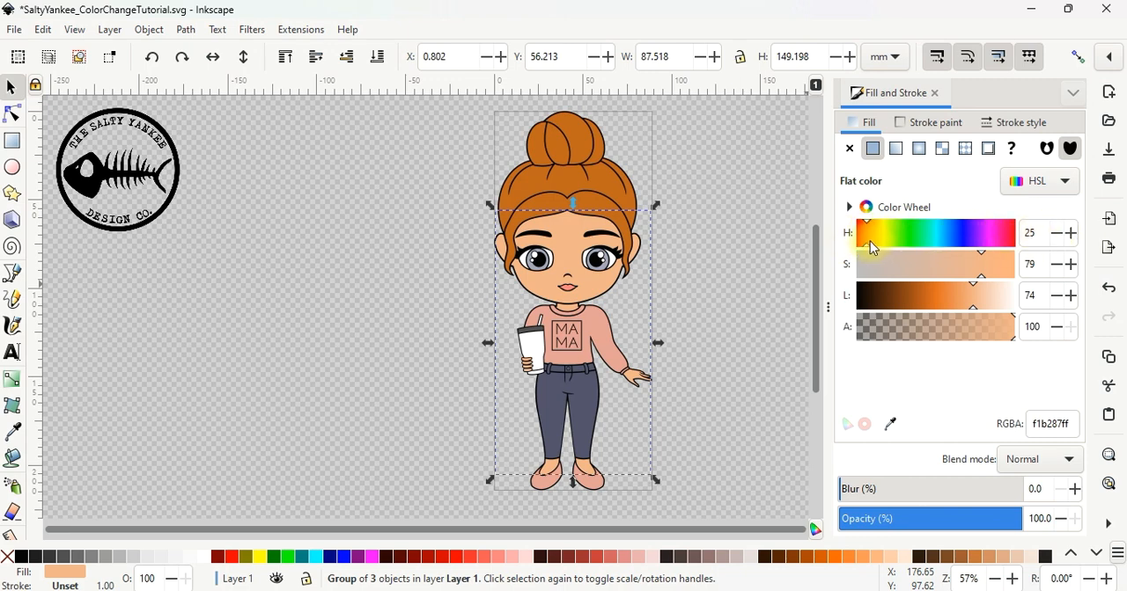
# Lower the hue of the skin fill to 11 for a pinker tone
pyautogui.click(1061, 236)
pyautogui.click(1062, 236)
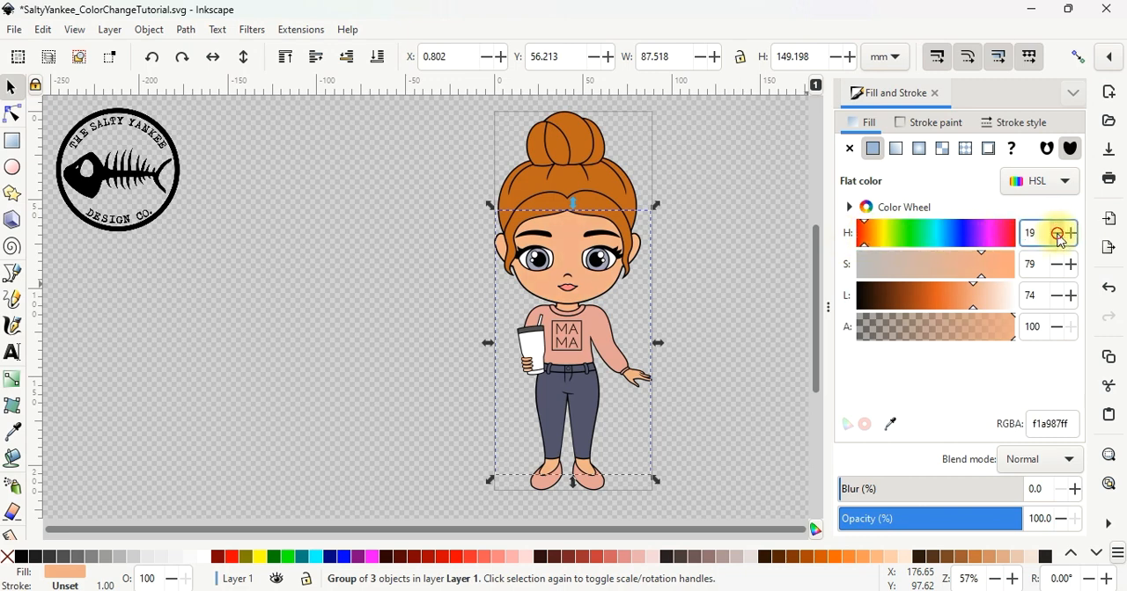
pyautogui.click(1059, 236)
pyautogui.click(1060, 236)
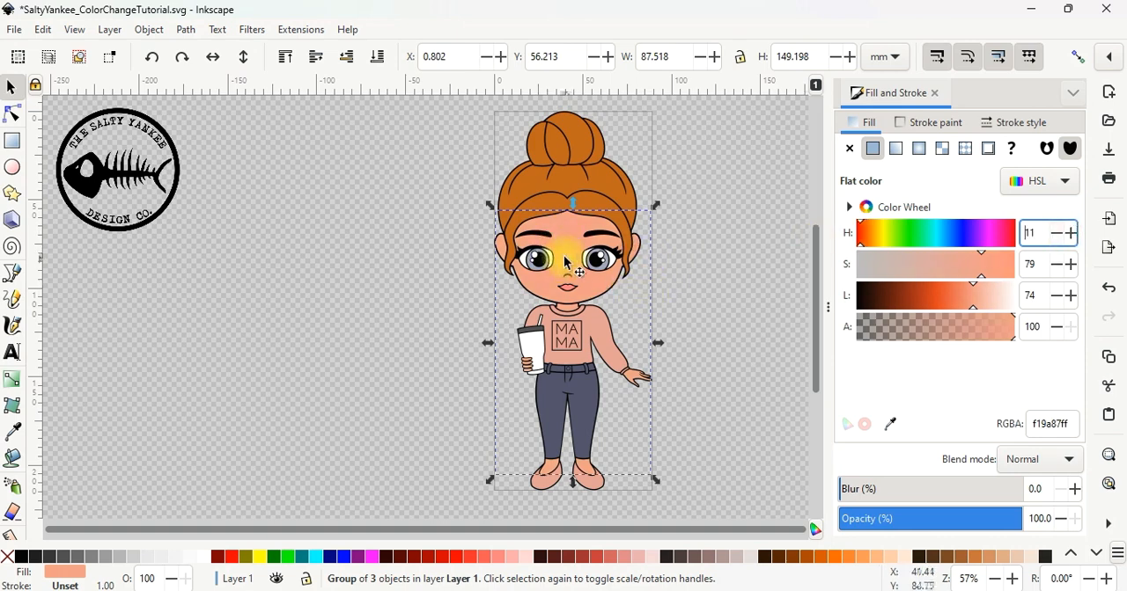
# Raise the hue of the skin fill to 38 for a yellower tone
pyautogui.click(1072, 234)
pyautogui.click(1072, 234)
pyautogui.click(1072, 234)
pyautogui.click(1072, 234)
pyautogui.click(1072, 234)
pyautogui.click(1072, 234)
pyautogui.click(1072, 234)
pyautogui.click(1072, 234)
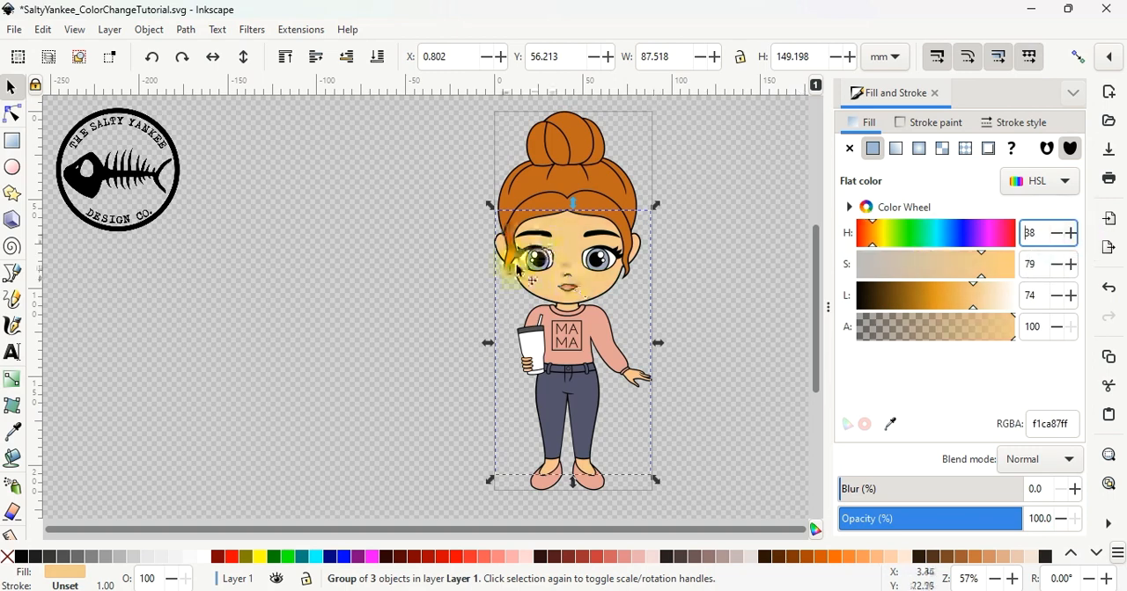
# Set the hue of the skin fill to 33 and deselect the skin
pyautogui.click(1057, 233)
pyautogui.click(1058, 233)
pyautogui.click(1057, 233)
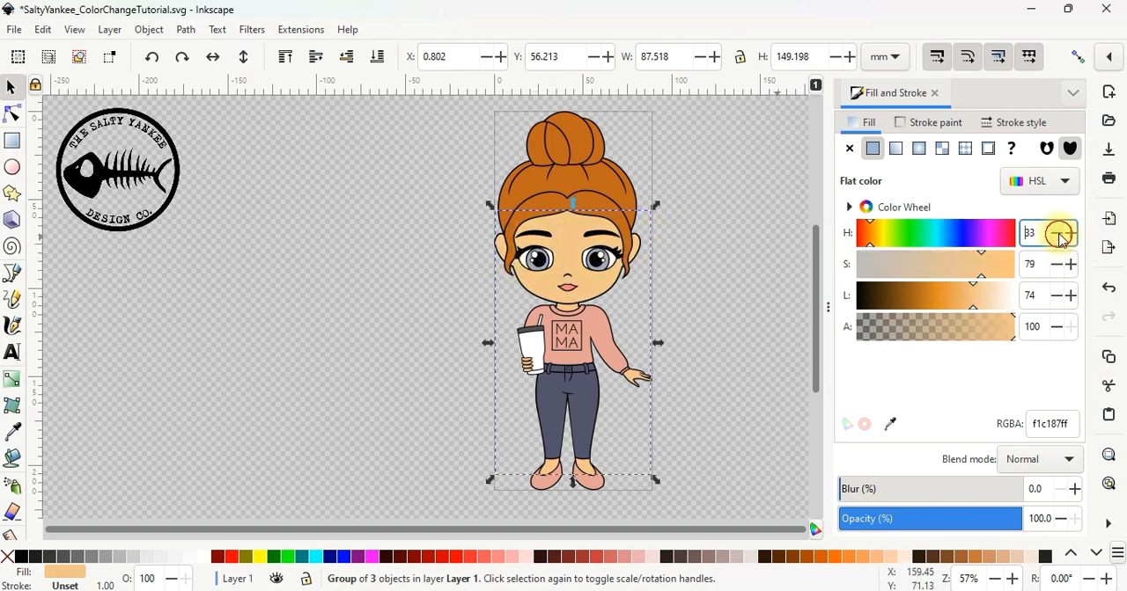
pyautogui.click(1057, 233)
pyautogui.click(1057, 233)
pyautogui.click(745, 269)
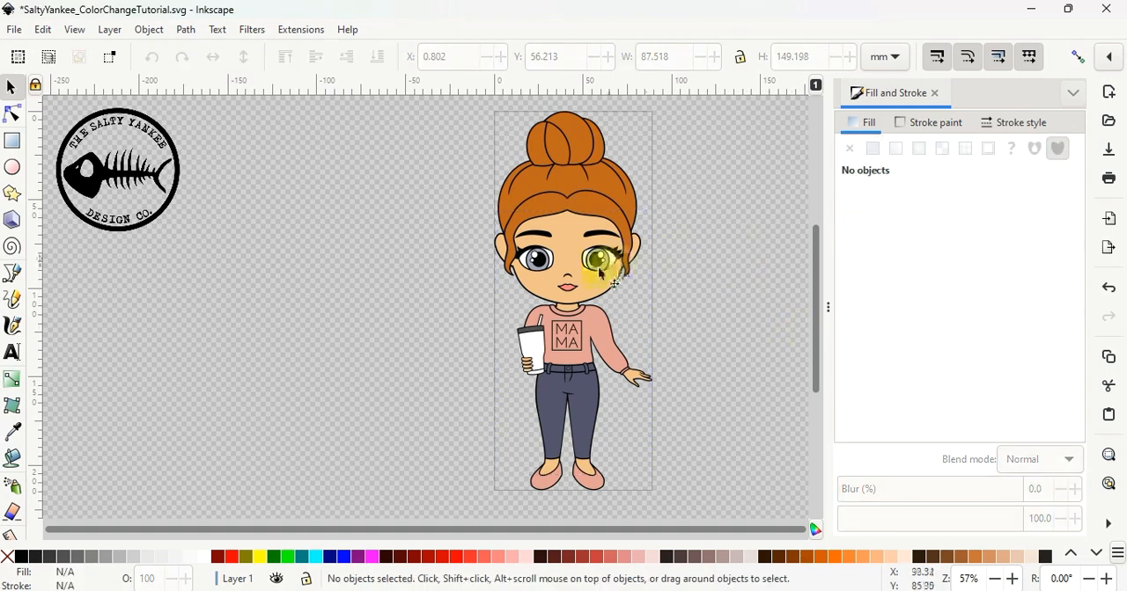
# Try a brown skin fill based on palette colour #784421 with saturation 87 and lightness 34, and undo it
pyautogui.click(569, 248)
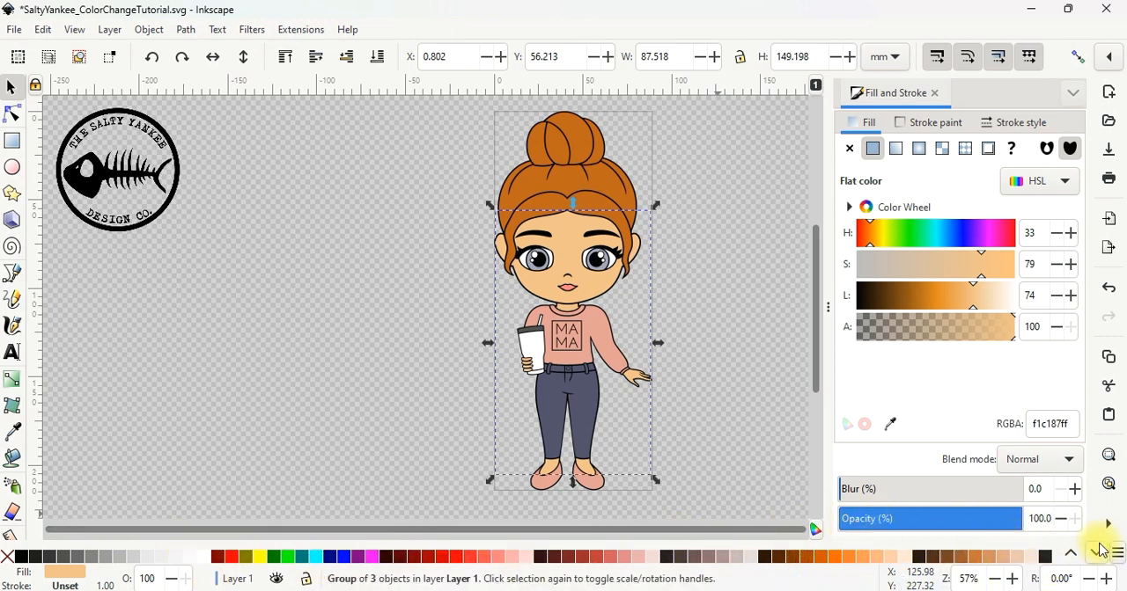
pyautogui.click(950, 561)
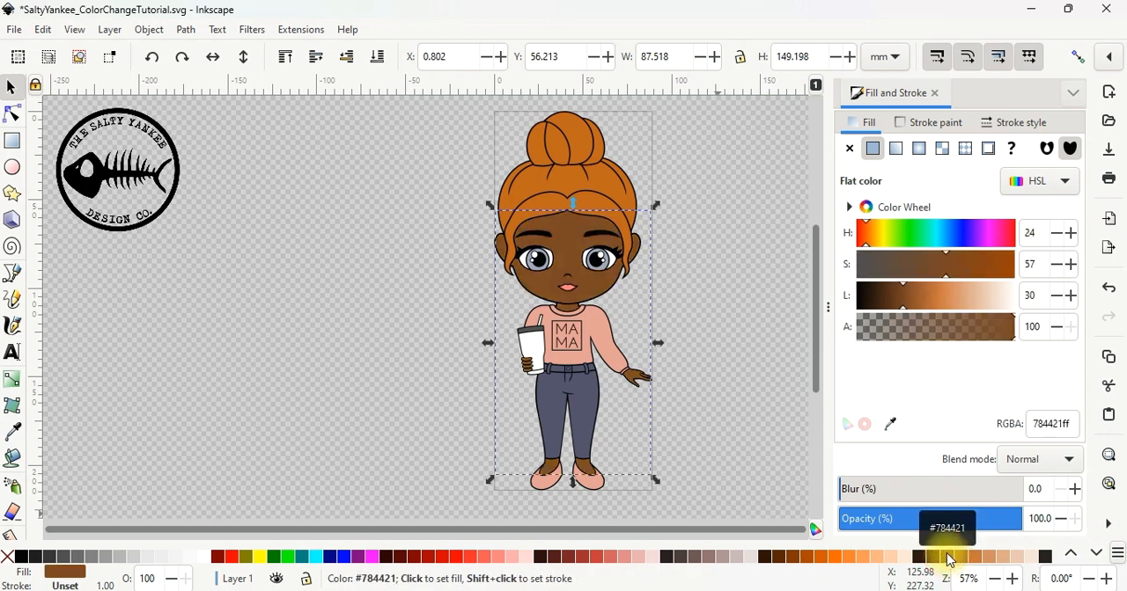
pyautogui.click(978, 261)
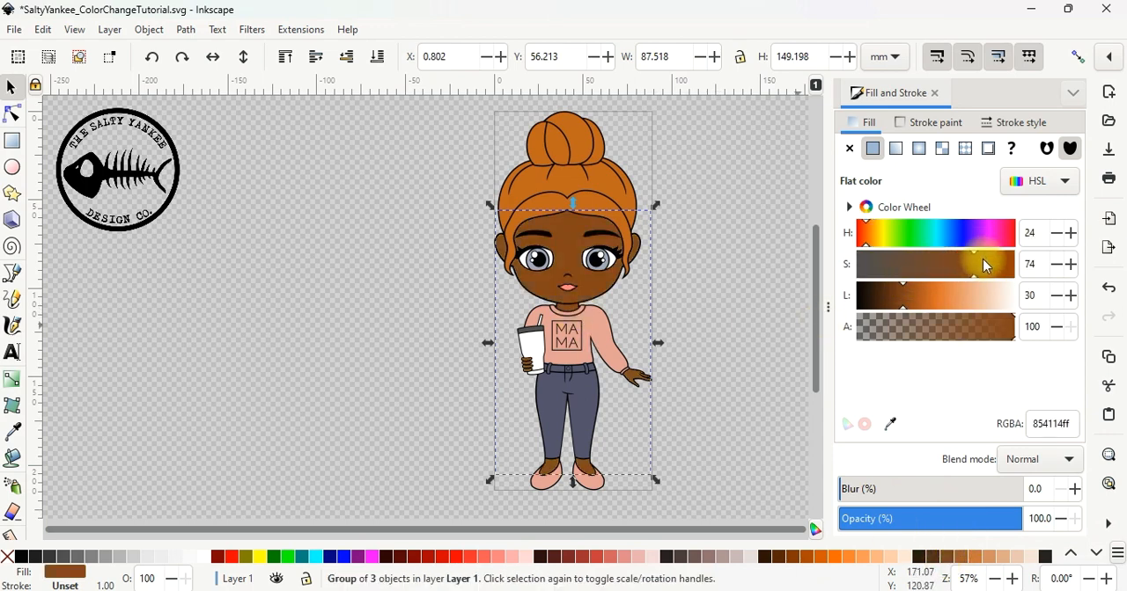
pyautogui.click(996, 266)
pyautogui.moveTo(921, 297)
pyautogui.mouseDown()
pyautogui.moveTo(957, 294)
pyautogui.moveTo(912, 301)
pyautogui.mouseUp()
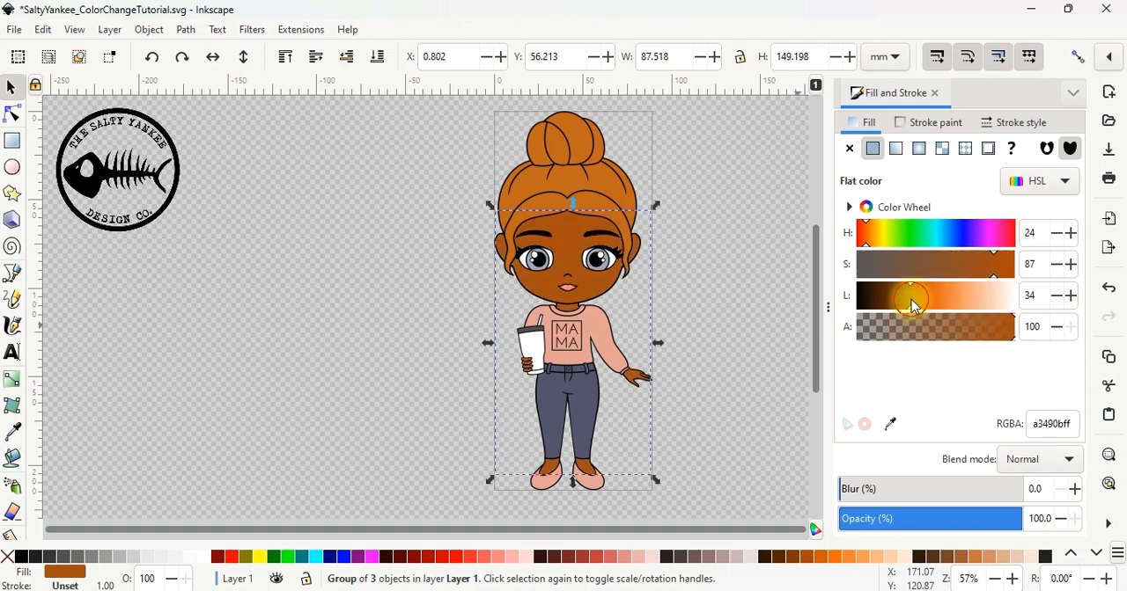
pyautogui.hotkey('ctrl', 'z')
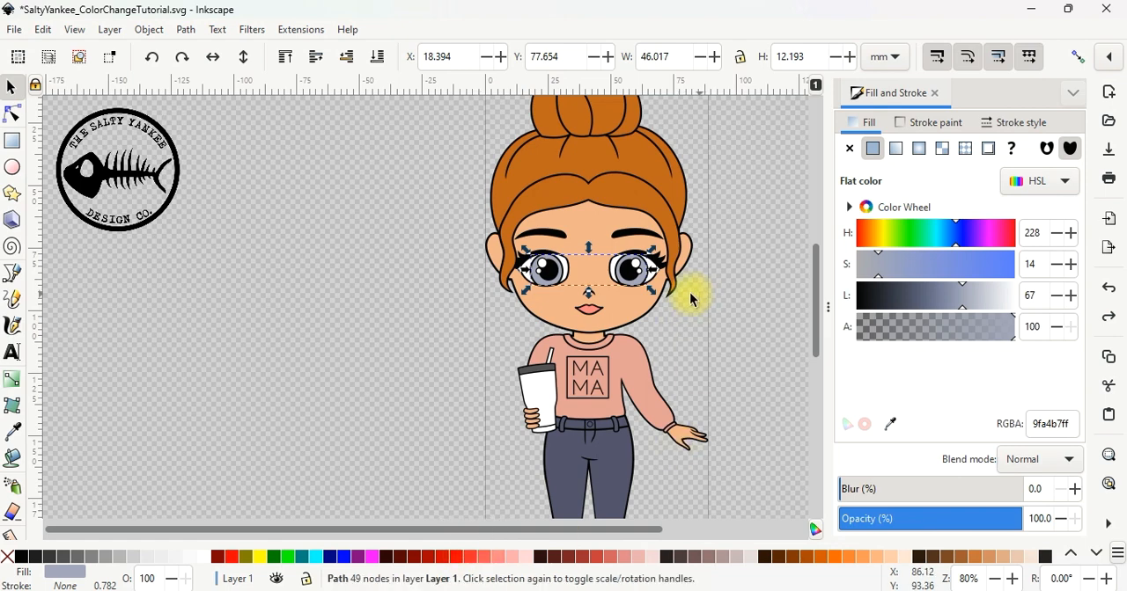
# Fill the irises of both eyes with the dark brown palette colour #803300
pyautogui.click(795, 559)
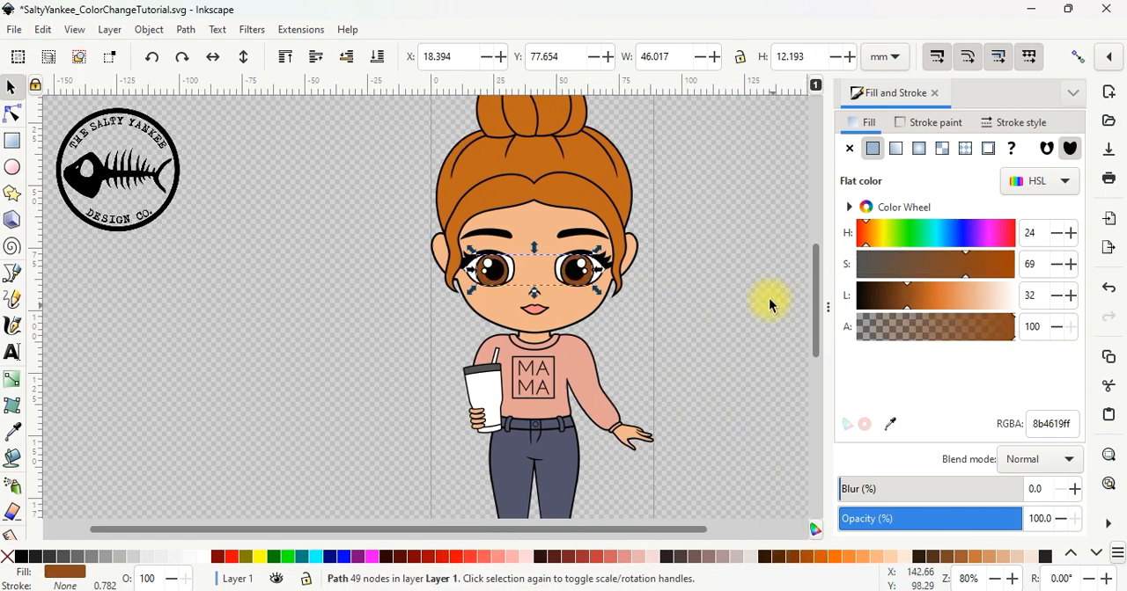
pyautogui.click(768, 297)
# Fill the hair with the dark brown palette colour #502D16, set its saturation to 71 and lightness to 16, and deselect it
pyautogui.click(608, 190)
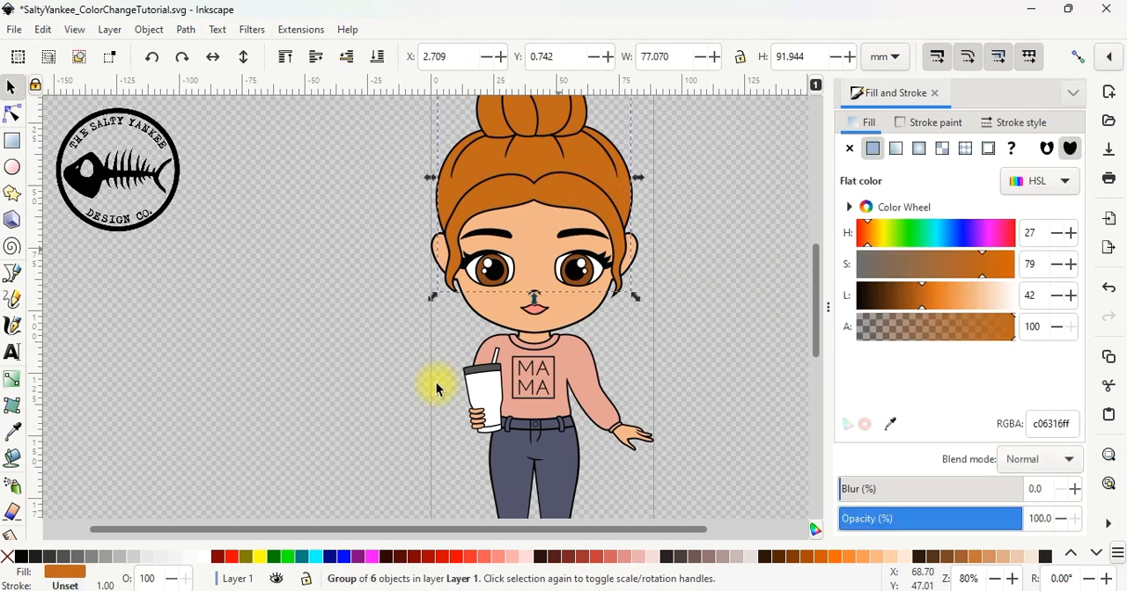
pyautogui.click(933, 556)
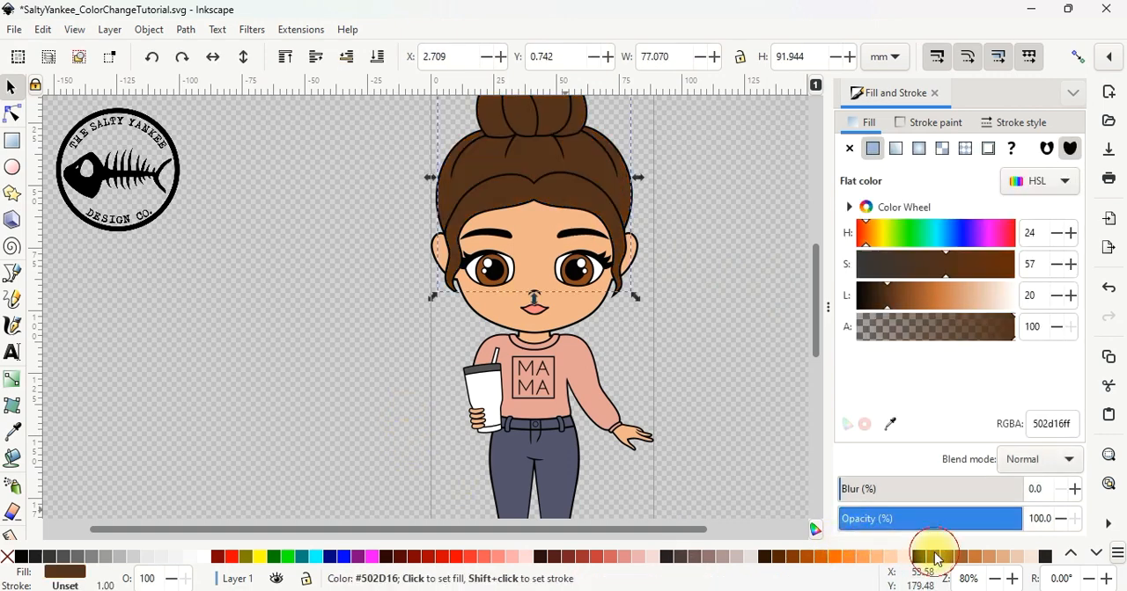
pyautogui.moveTo(945, 255); pyautogui.dragTo(972, 275)
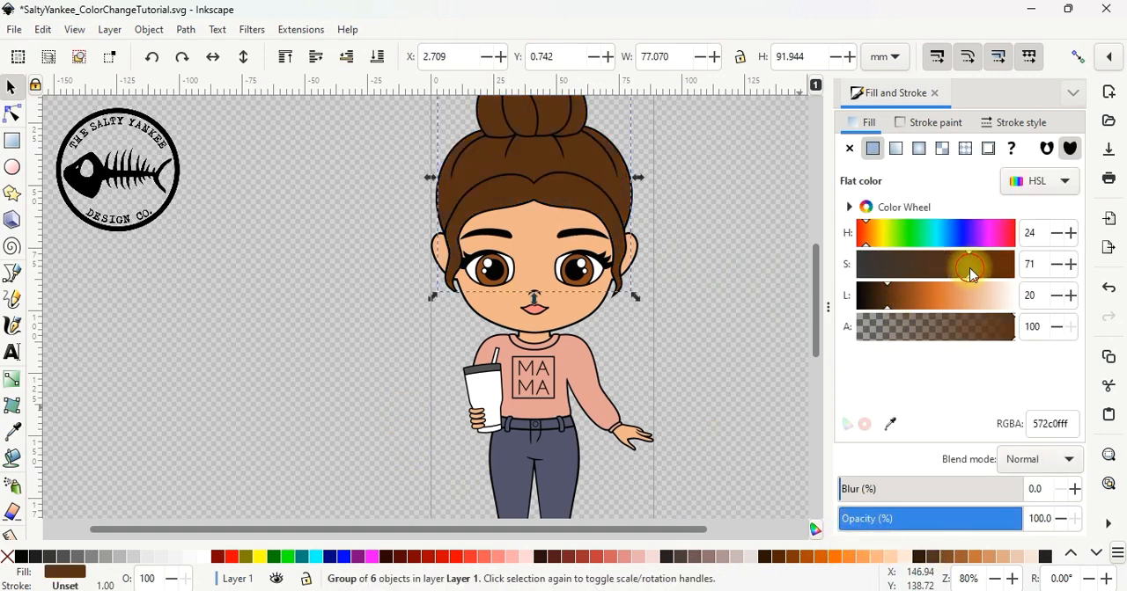
pyautogui.click(882, 300)
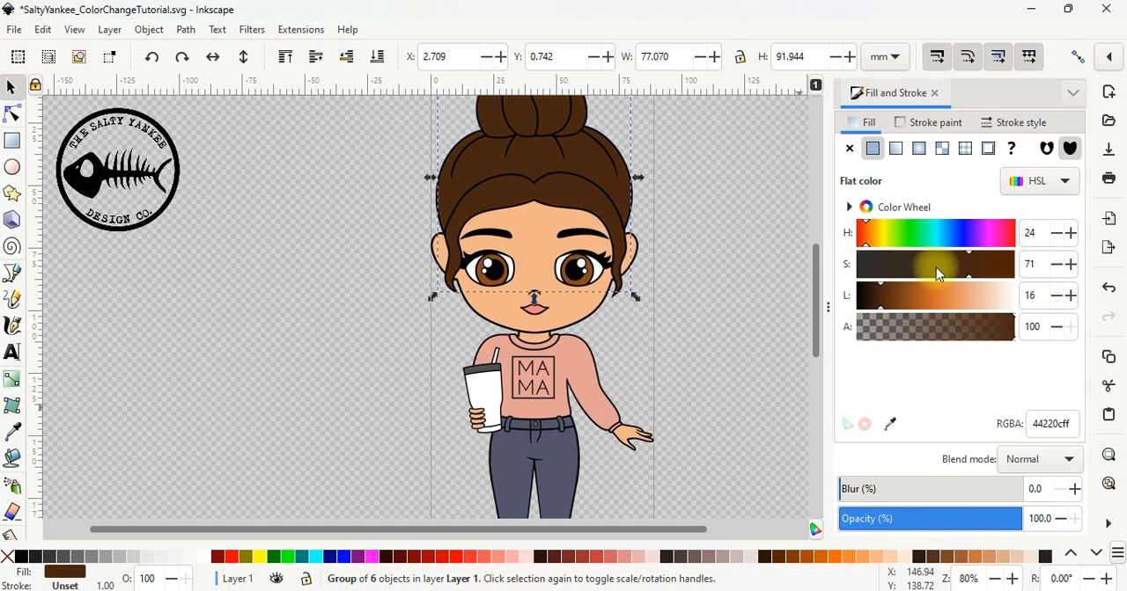
pyautogui.click(706, 309)
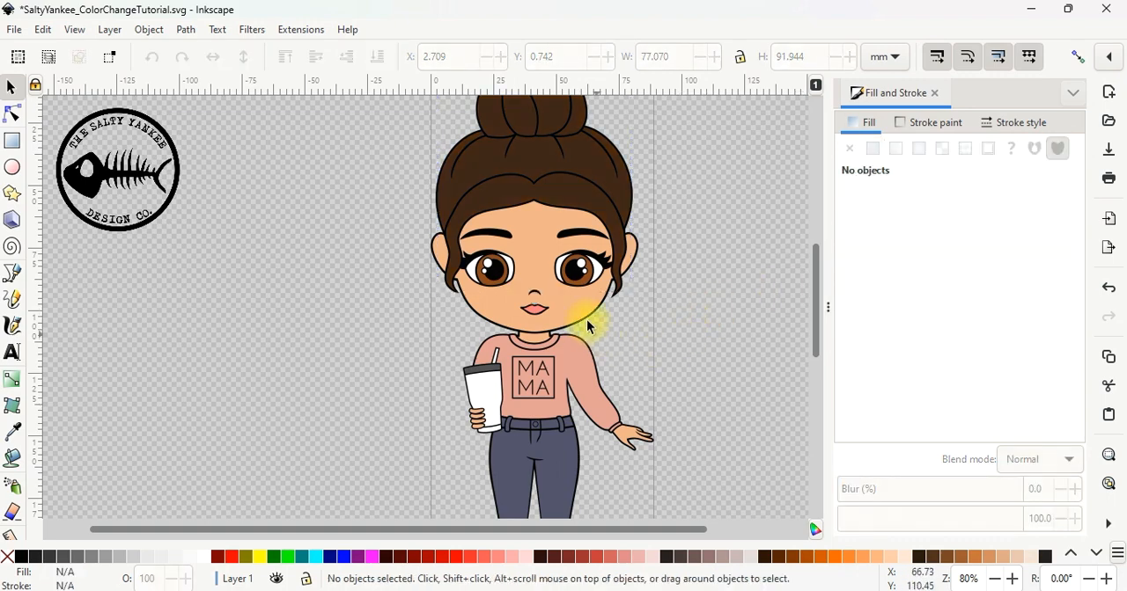
# Fill the lips with a bright red palette colour and deselect them
pyautogui.click(535, 308)
pyautogui.scroll(3, 535, 308)
pyautogui.click(443, 556)
pyautogui.press('Escape')
pyautogui.scroll(-3, 499, 425)
pyautogui.scroll(-1, 501, 423)
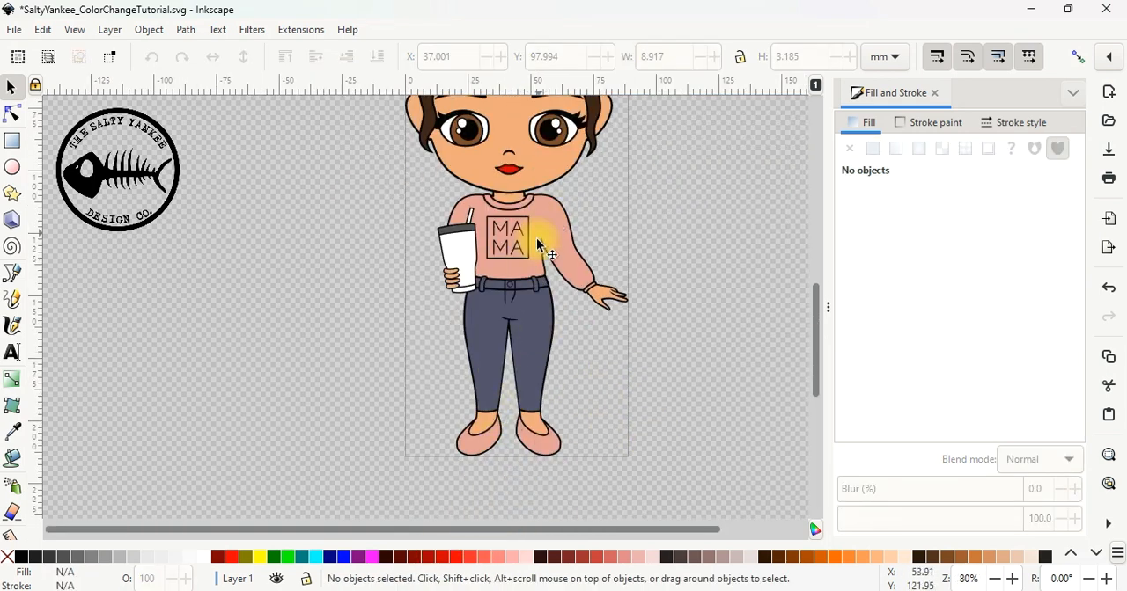
pyautogui.click(548, 223)
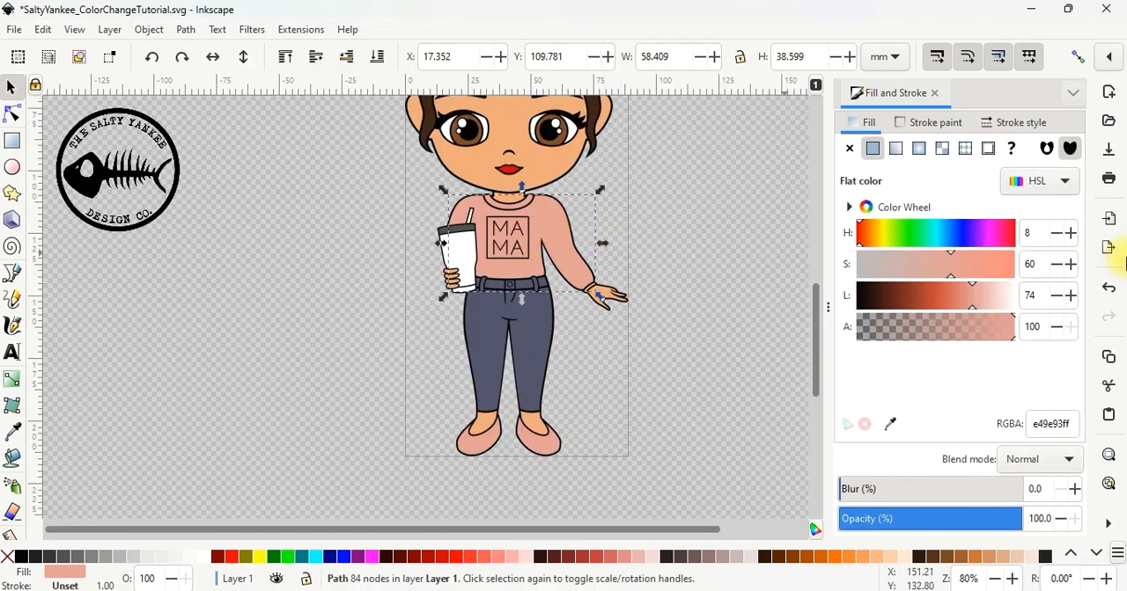
pyautogui.press('Escape')
pyautogui.scroll(2, 498, 358)
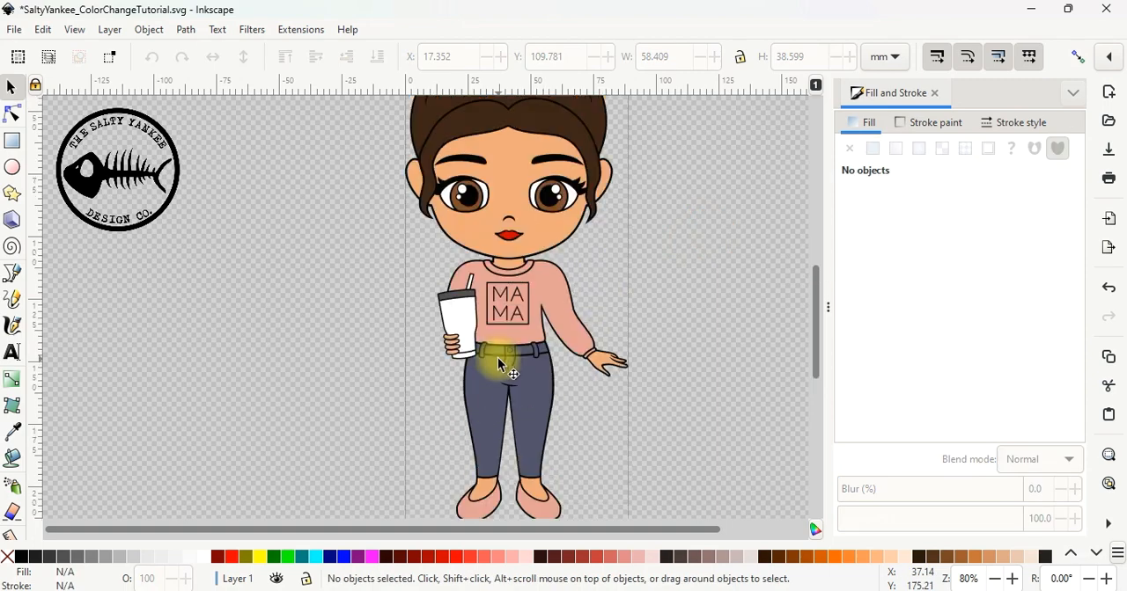
# Import SaltyYankee_Doll_Barista_Medium from the Dolls folder, place the doll to the left of the Mama character, and deselect it
pyautogui.click(14, 29)
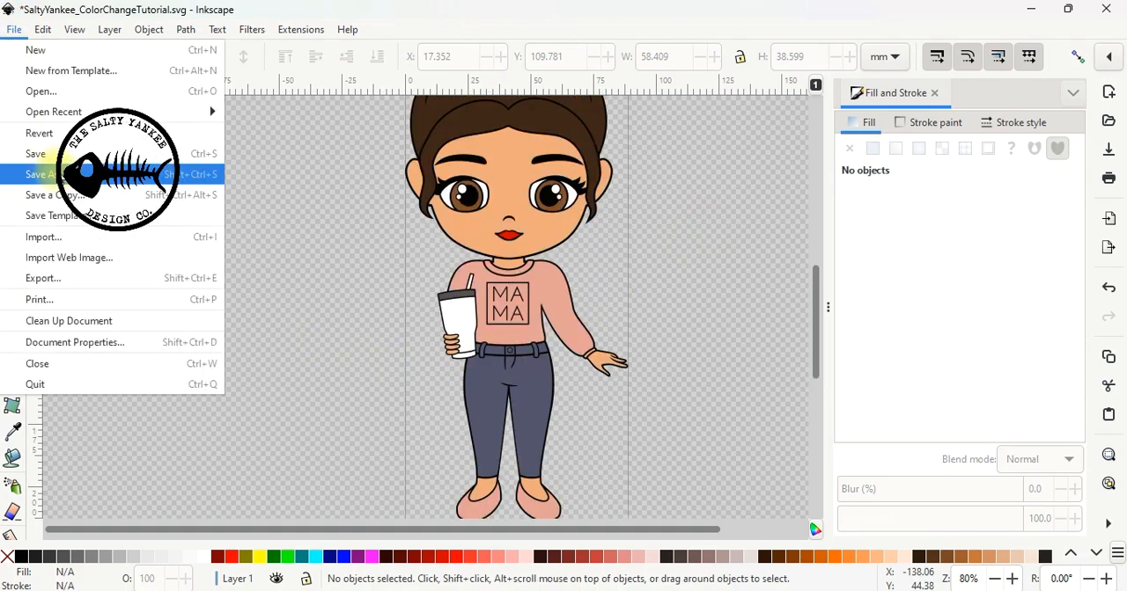
pyautogui.click(68, 239)
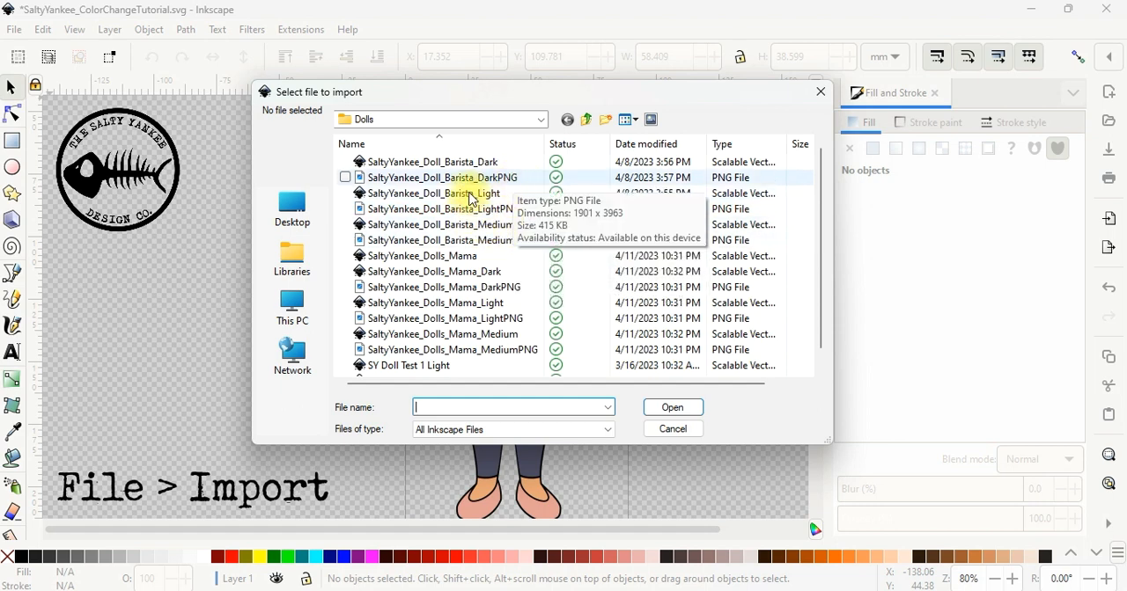
pyautogui.click(558, 223)
pyautogui.press('Return')
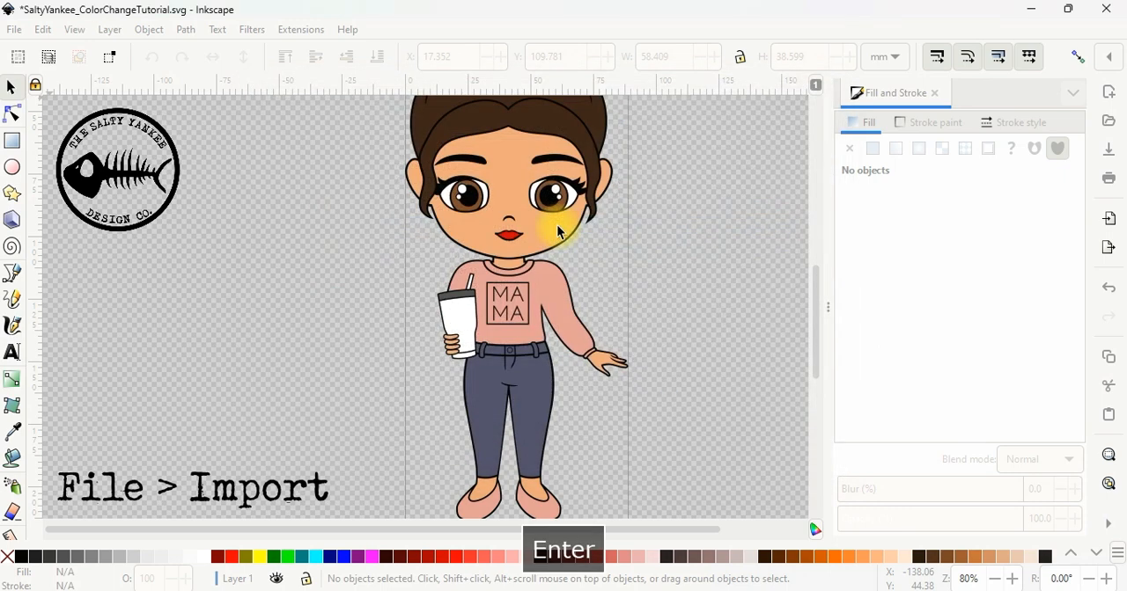
pyautogui.moveTo(564, 209); pyautogui.dragTo(280, 243)
pyautogui.click(359, 258)
pyautogui.click(376, 302)
pyautogui.scroll(-2, 377, 303)
pyautogui.scroll(2, 377, 303)
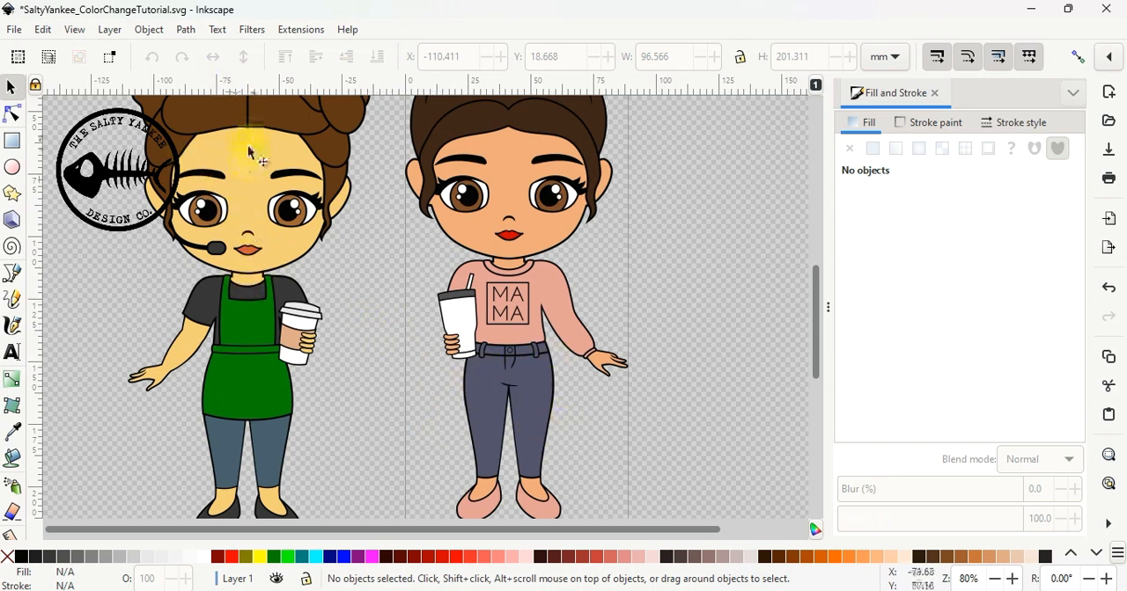
# Recolour the Mama character's skin with the tone #f4cc73 sampled from the barista doll's forehead, and deselect it
pyautogui.click(510, 155)
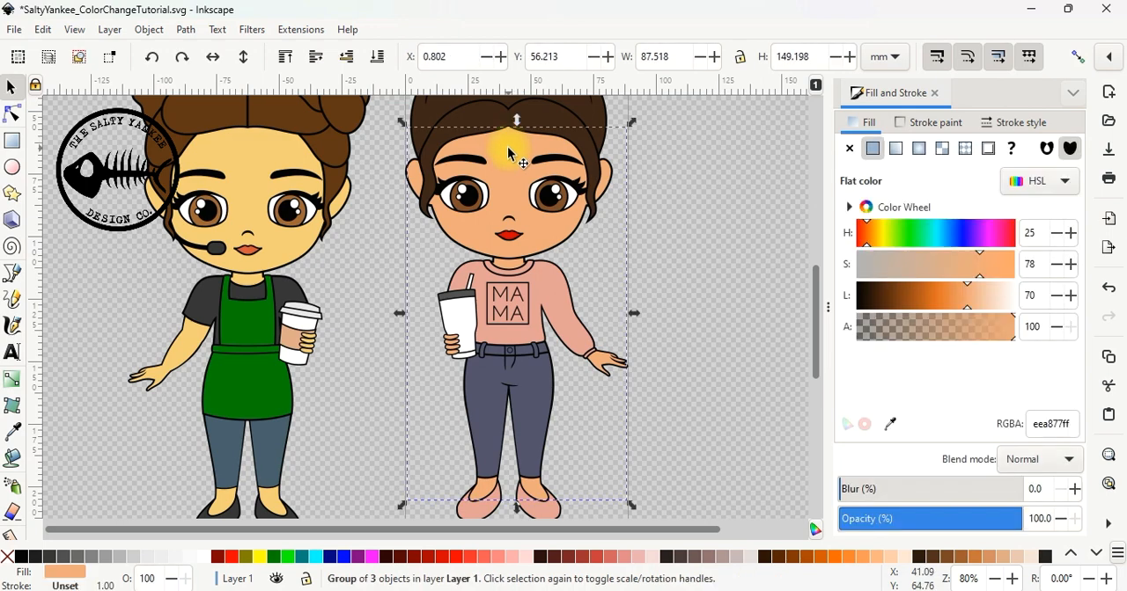
pyautogui.click(12, 432)
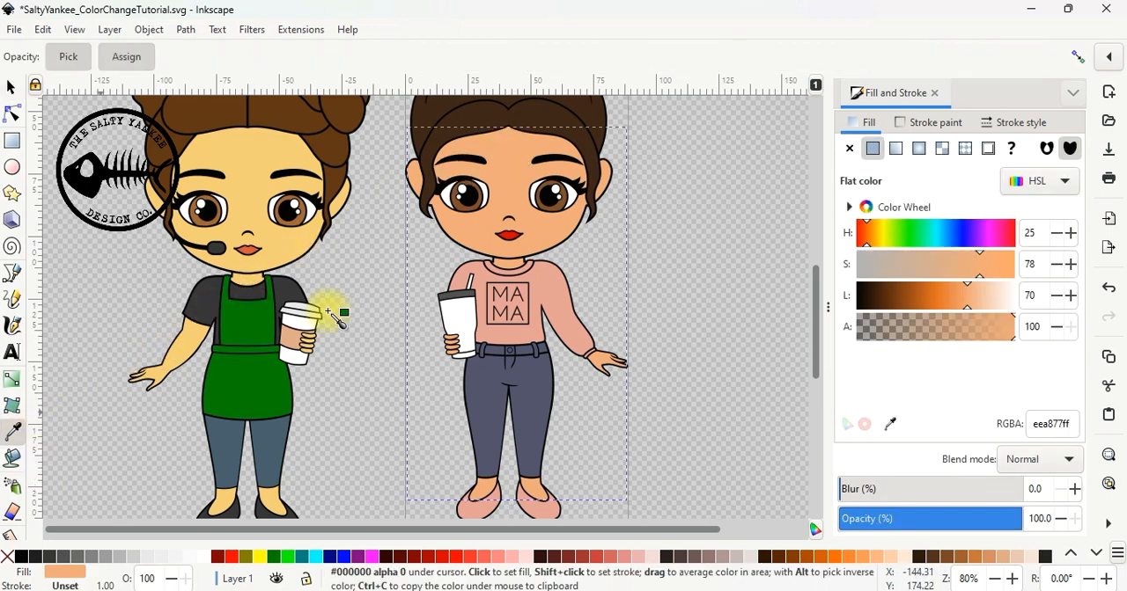
pyautogui.click(256, 149)
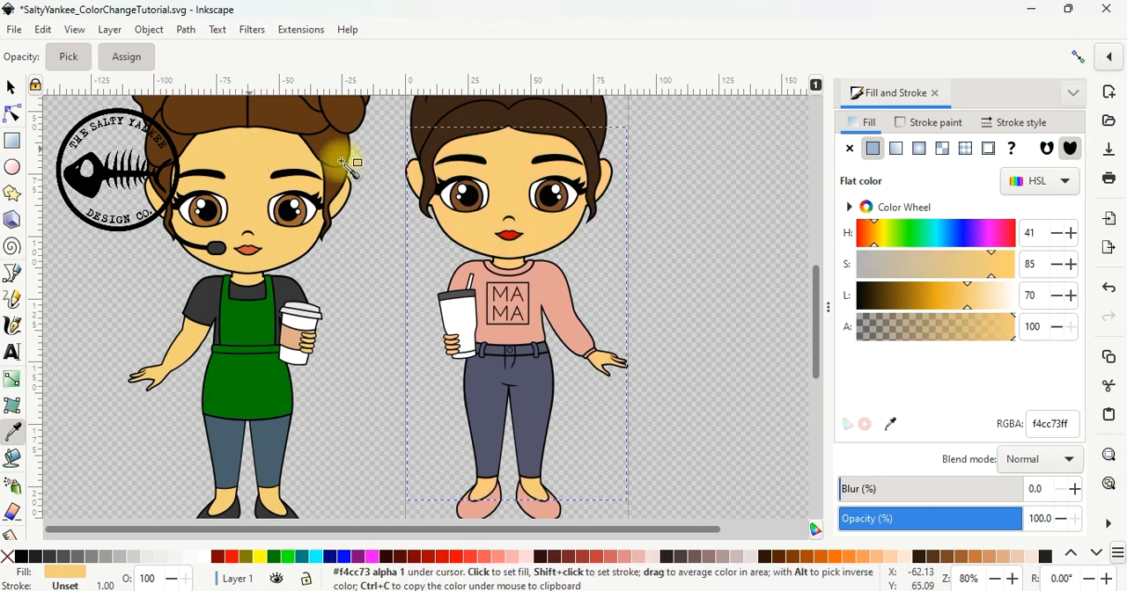
pyautogui.click(9, 89)
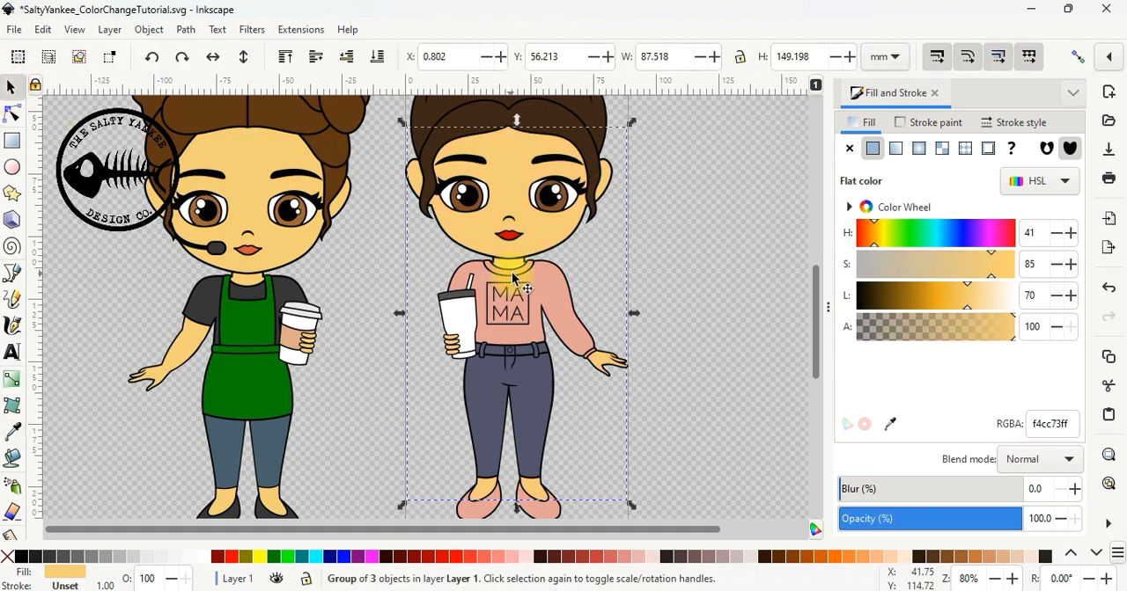
pyautogui.click(636, 314)
pyautogui.scroll(2, 627, 315)
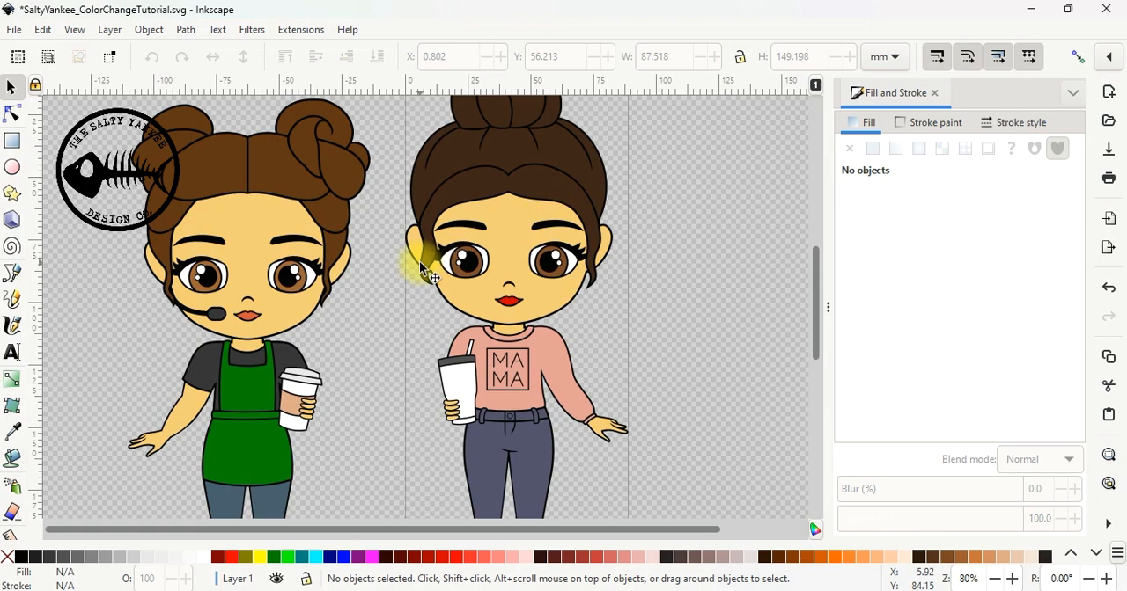
# Try filling the sweater with the green #008000 sampled from the barista's apron, and undo that fill
pyautogui.scroll(-2, 420, 255)
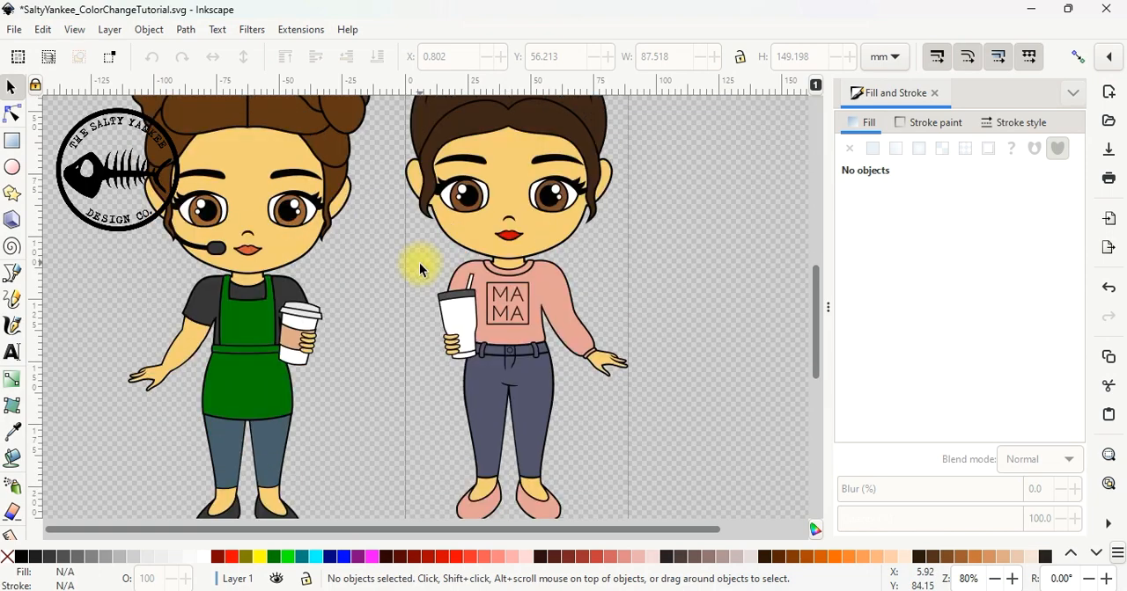
pyautogui.click(557, 301)
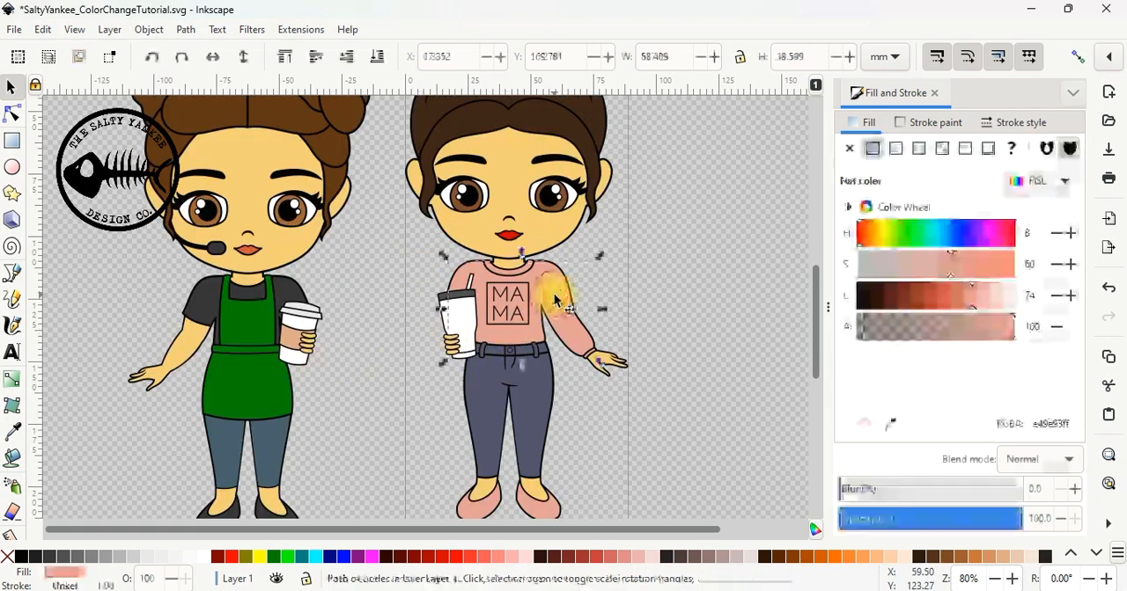
pyautogui.click(13, 434)
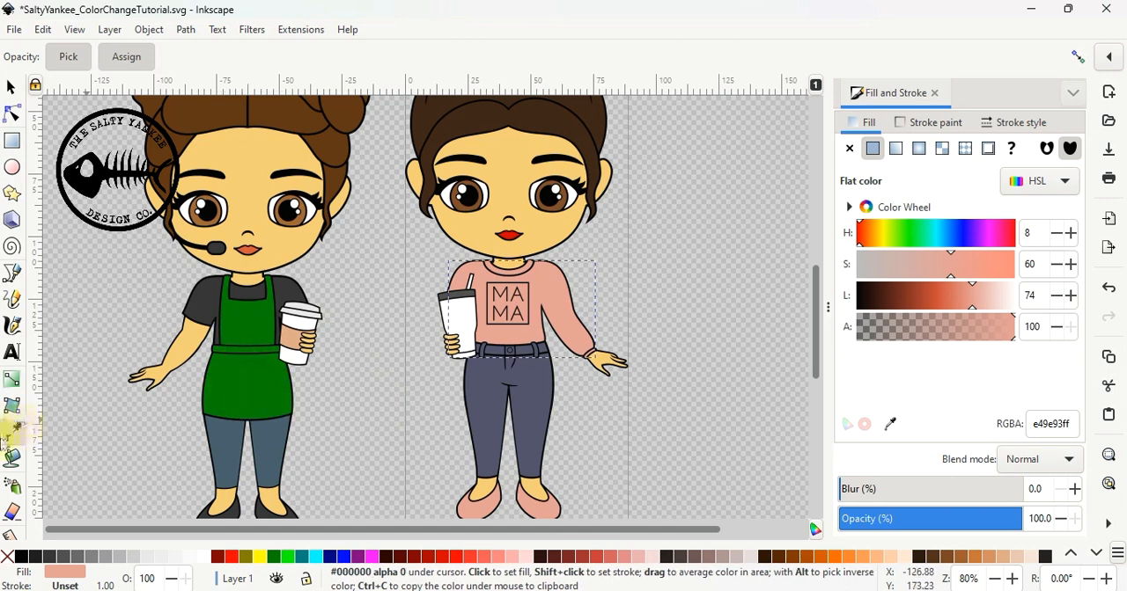
pyautogui.click(235, 373)
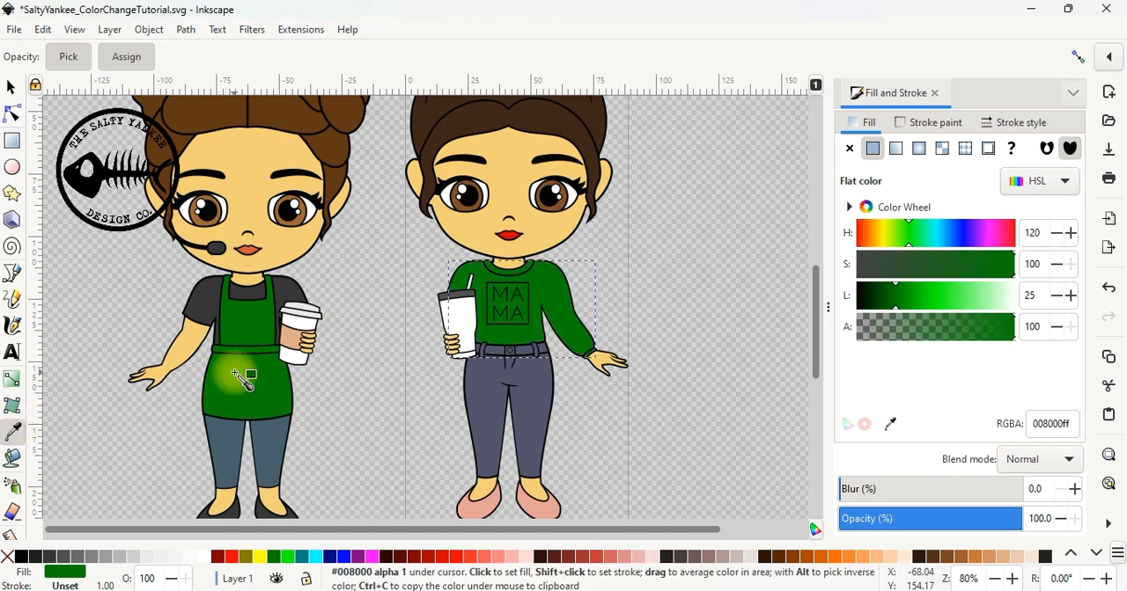
pyautogui.click(11, 87)
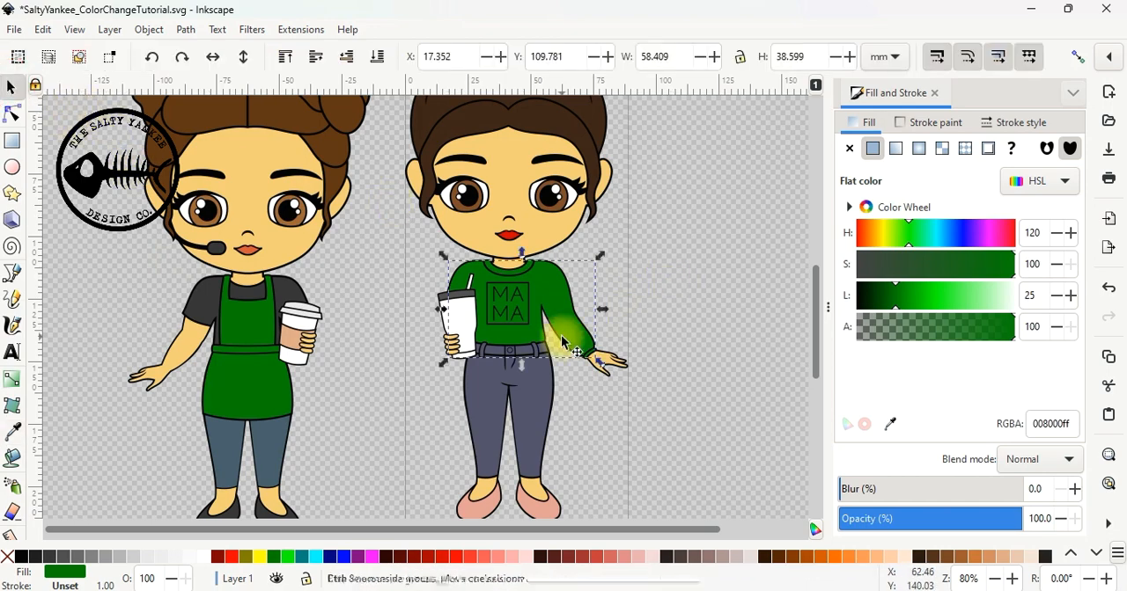
pyautogui.hotkey('ctrl', 'z')
pyautogui.click(645, 259)
# Delete the imported barista doll from the canvas
pyautogui.scroll(-2, 324, 389)
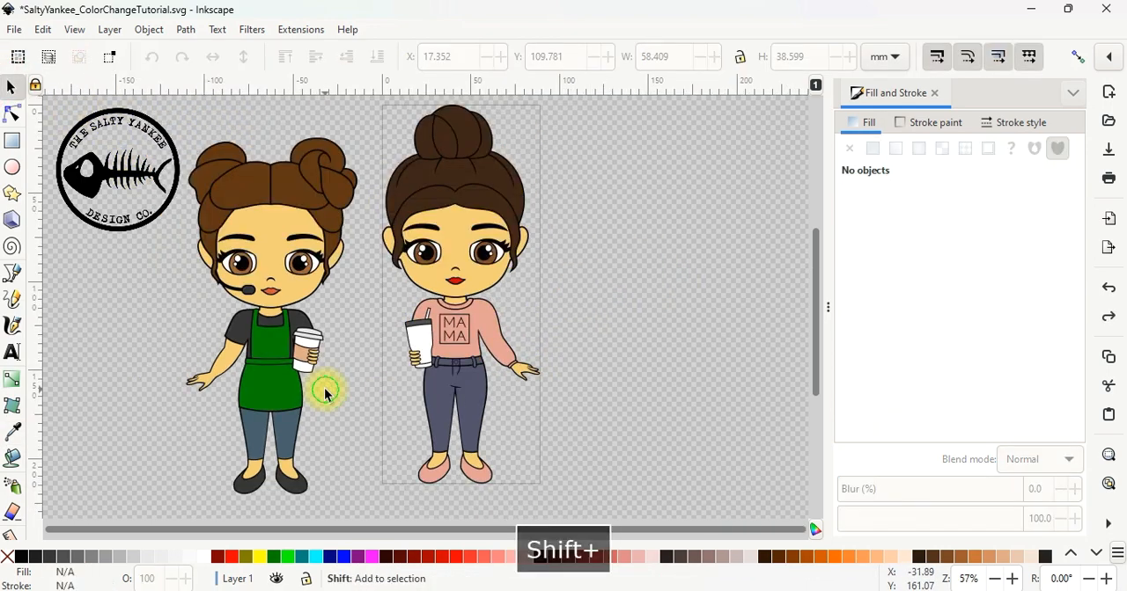
pyautogui.keyDown('shift'); pyautogui.click(319, 305); pyautogui.keyUp('shift')
pyautogui.press('Delete')
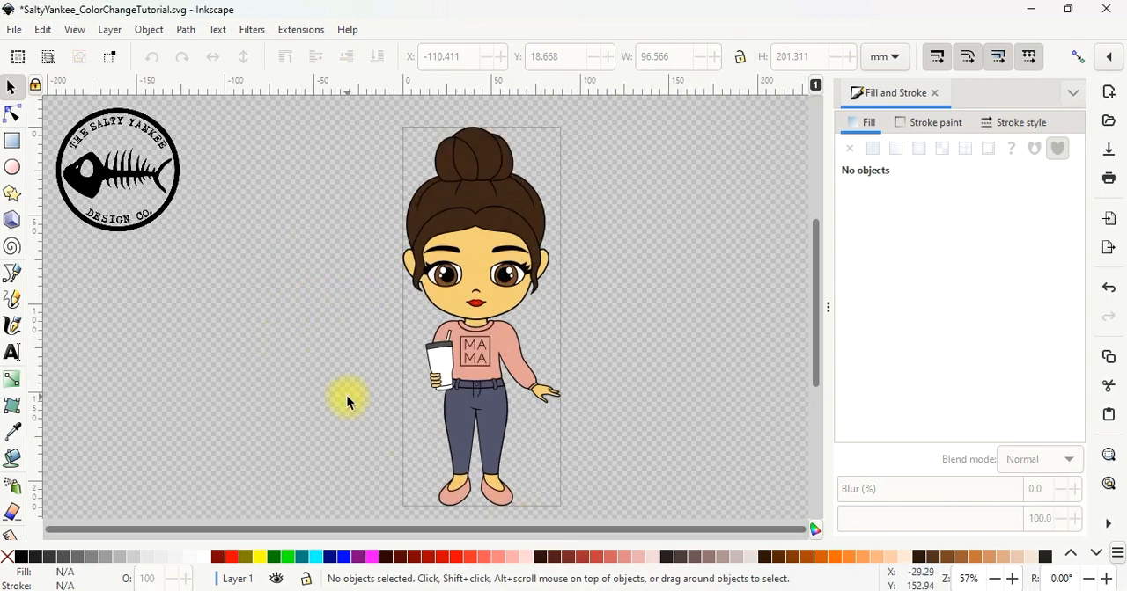
# Fill the sweater with a soft green palette colour, adjust its lightness to 67 for a fill of #7cdba2, and deselect it
pyautogui.scroll(2, 351, 394)
pyautogui.click(572, 330)
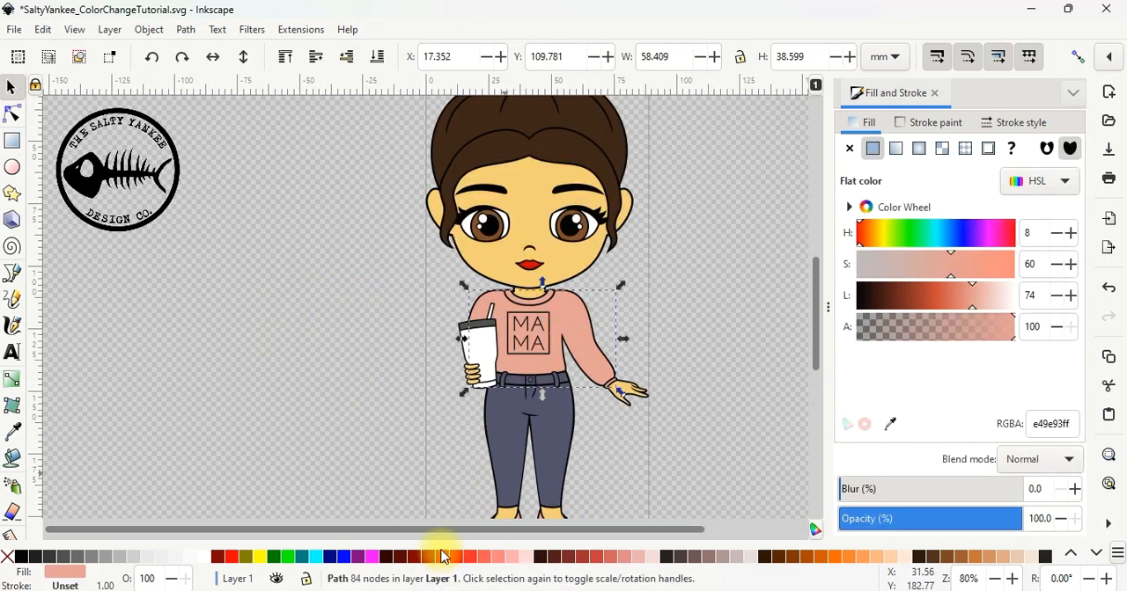
pyautogui.scroll(-3, 434, 559)
pyautogui.scroll(-4, 434, 564)
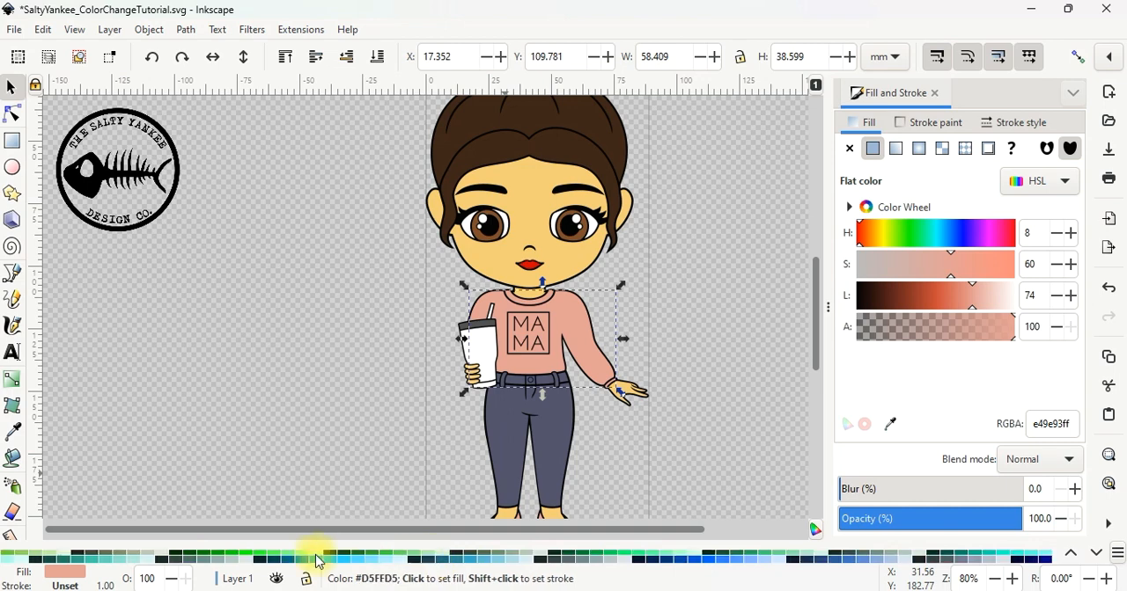
pyautogui.scroll(-3, 511, 547)
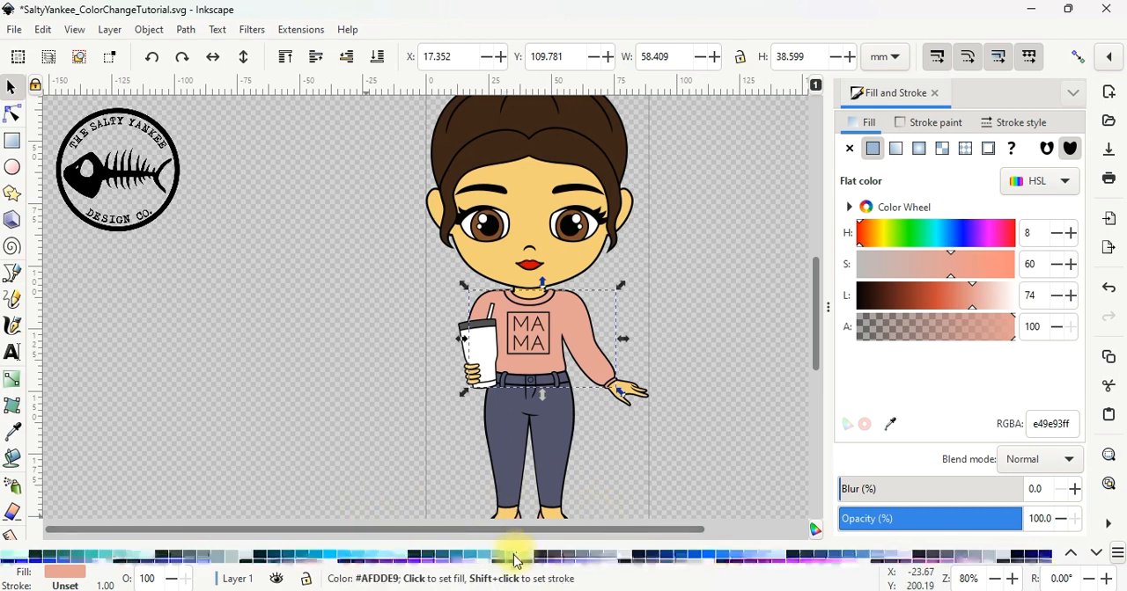
pyautogui.scroll(-4, 512, 558)
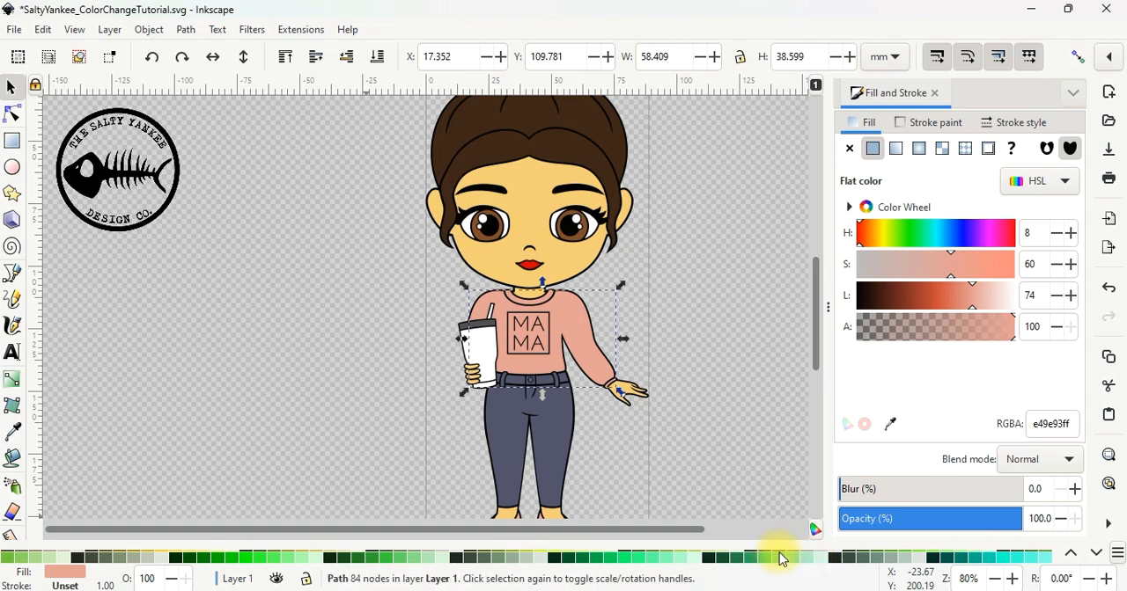
pyautogui.click(782, 560)
pyautogui.moveTo(965, 309); pyautogui.dragTo(963, 301)
pyautogui.click(730, 315)
# Recolour both shoes with the green #7cdba2 sampled from the sweater, and deselect them
pyautogui.scroll(-2, 728, 314)
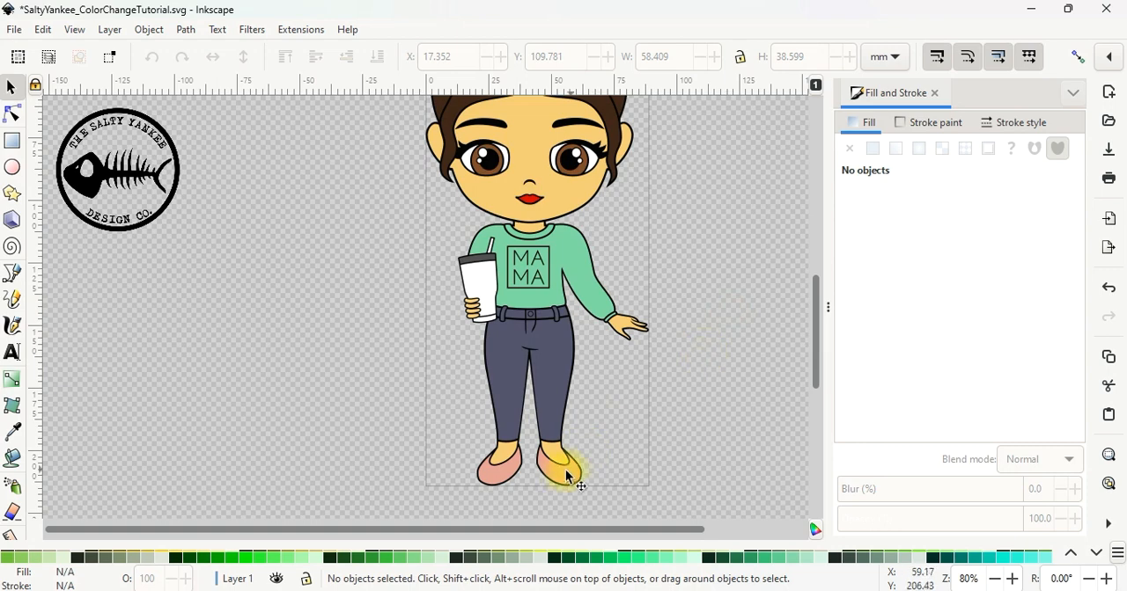
pyautogui.click(568, 478)
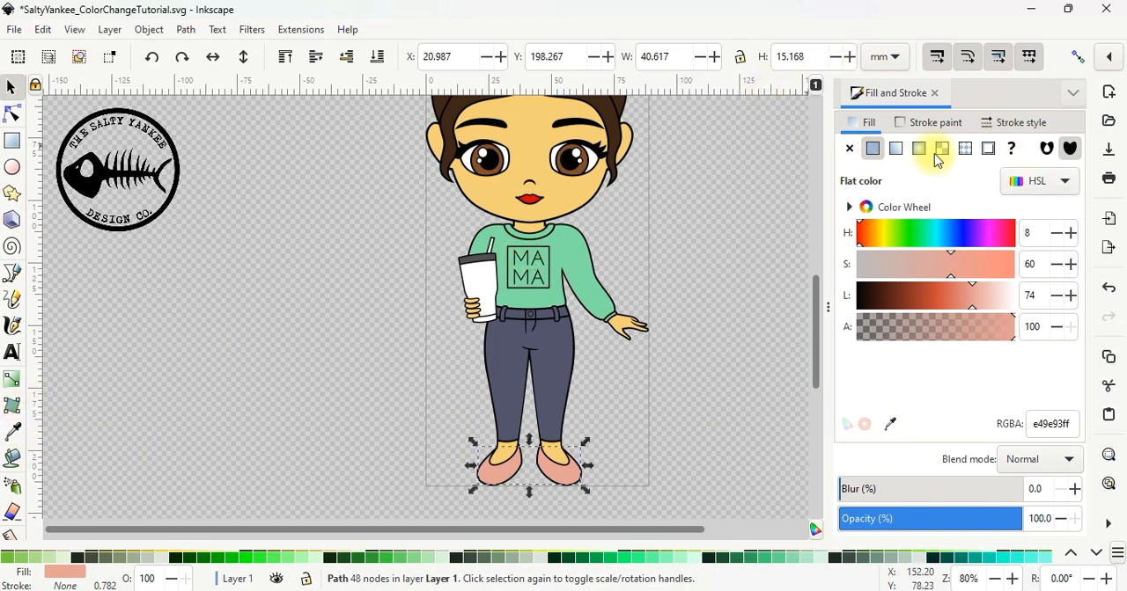
pyautogui.click(12, 432)
pyautogui.click(577, 253)
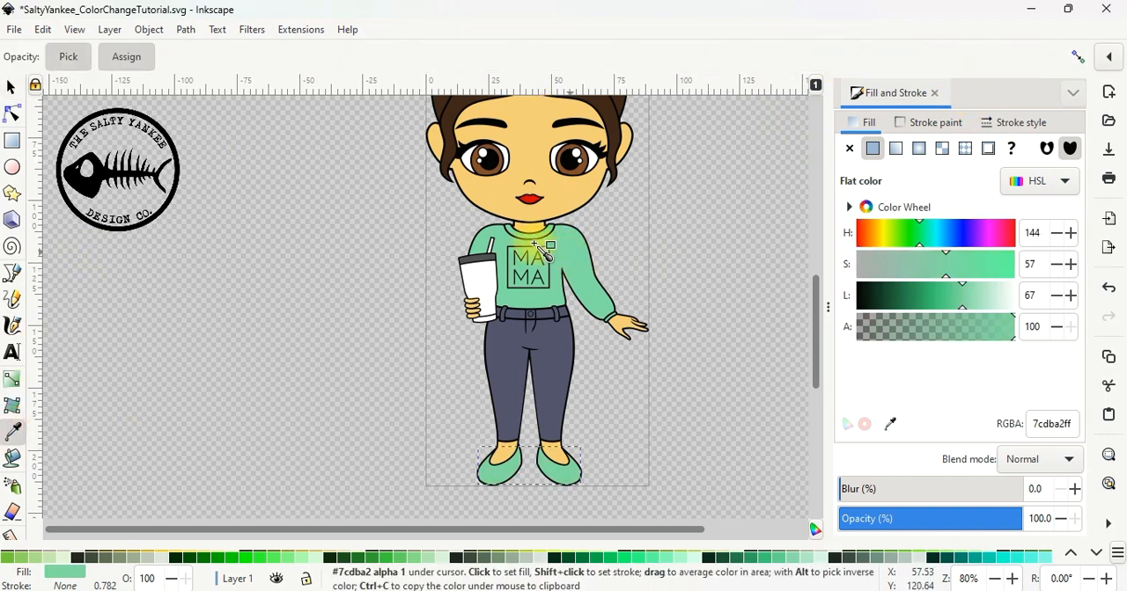
pyautogui.click(9, 95)
pyautogui.click(257, 221)
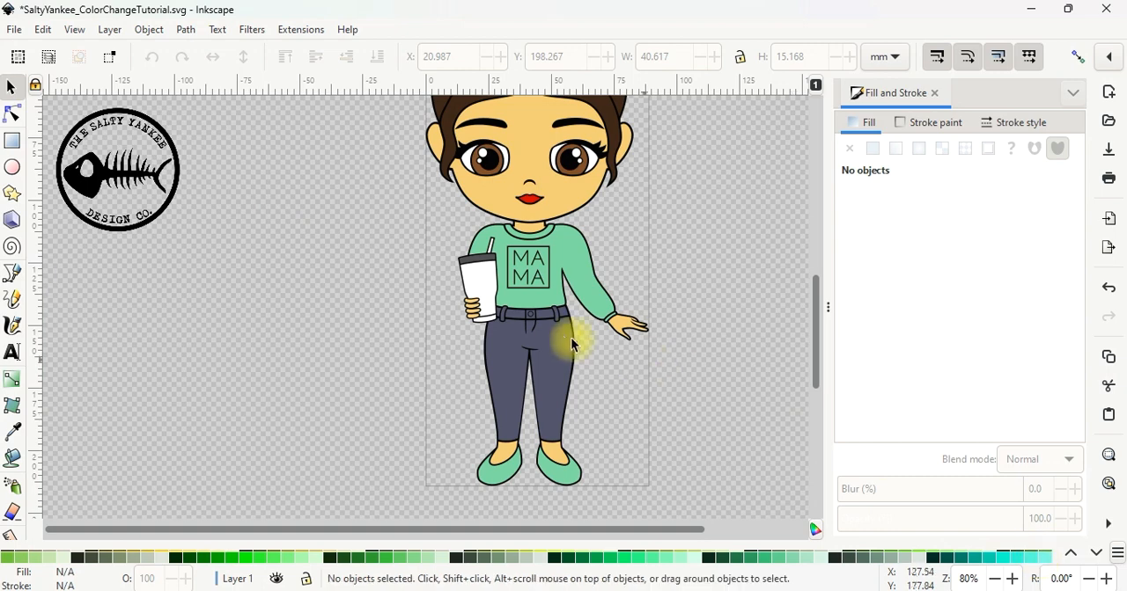
pyautogui.scroll(2, 601, 339)
pyautogui.hscroll(2, 684, 528)
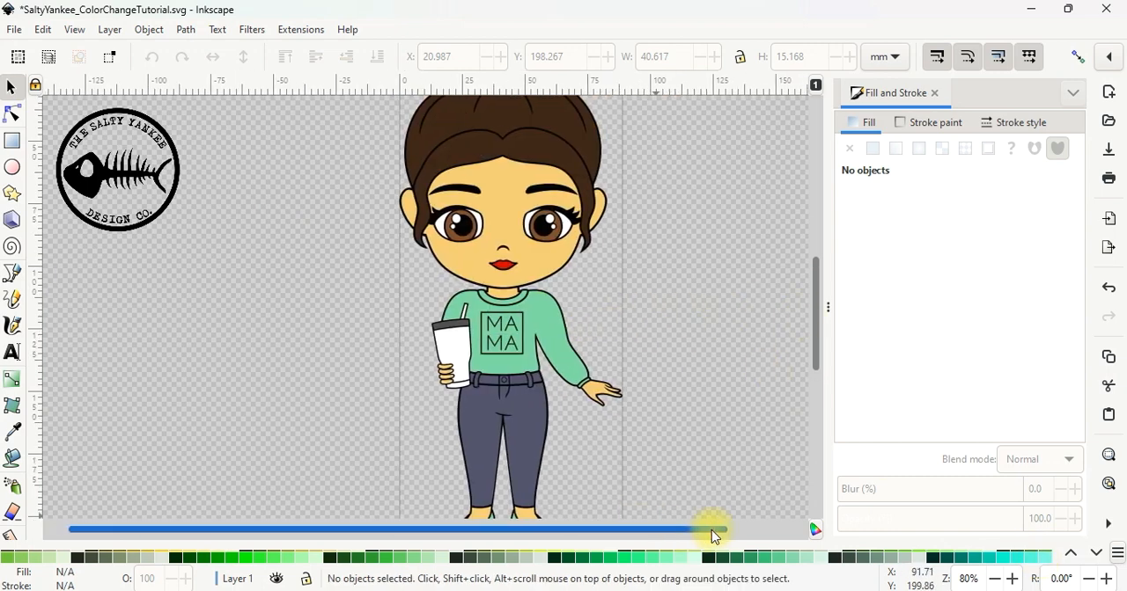
pyautogui.scroll(-2, 817, 326)
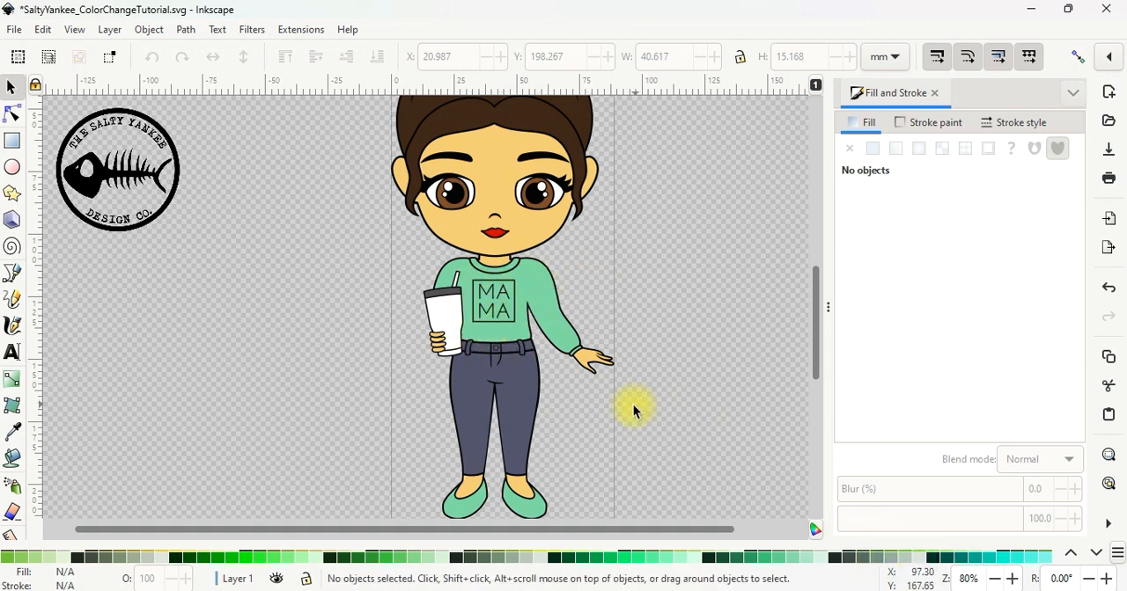
pyautogui.scroll(2, 633, 405)
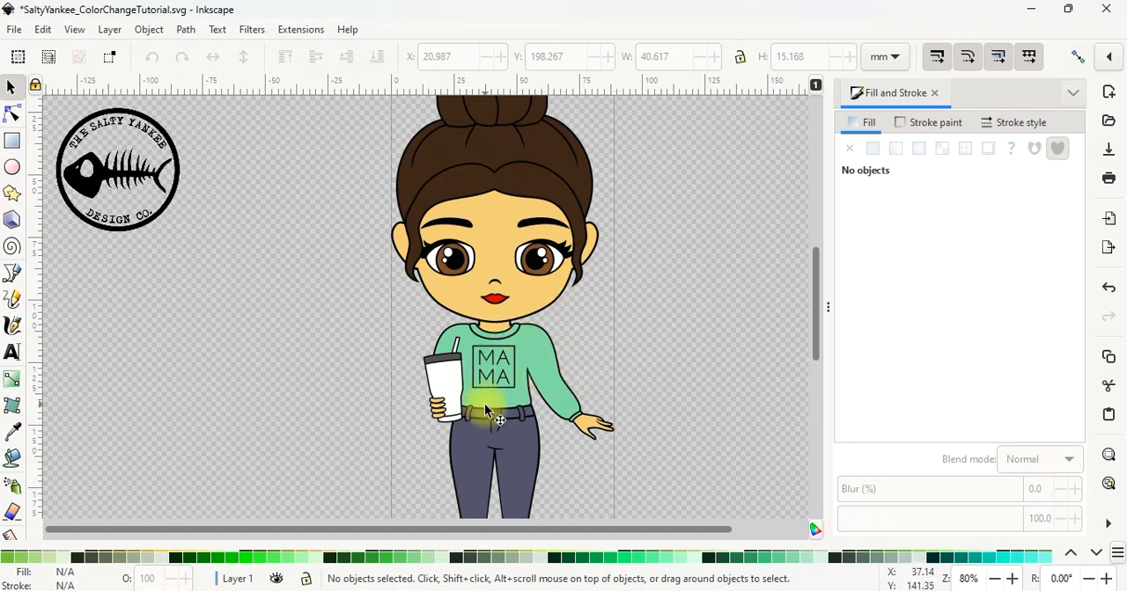
# Remove the MAMA graphic from the front of the sweater
pyautogui.scroll(-2, 497, 391)
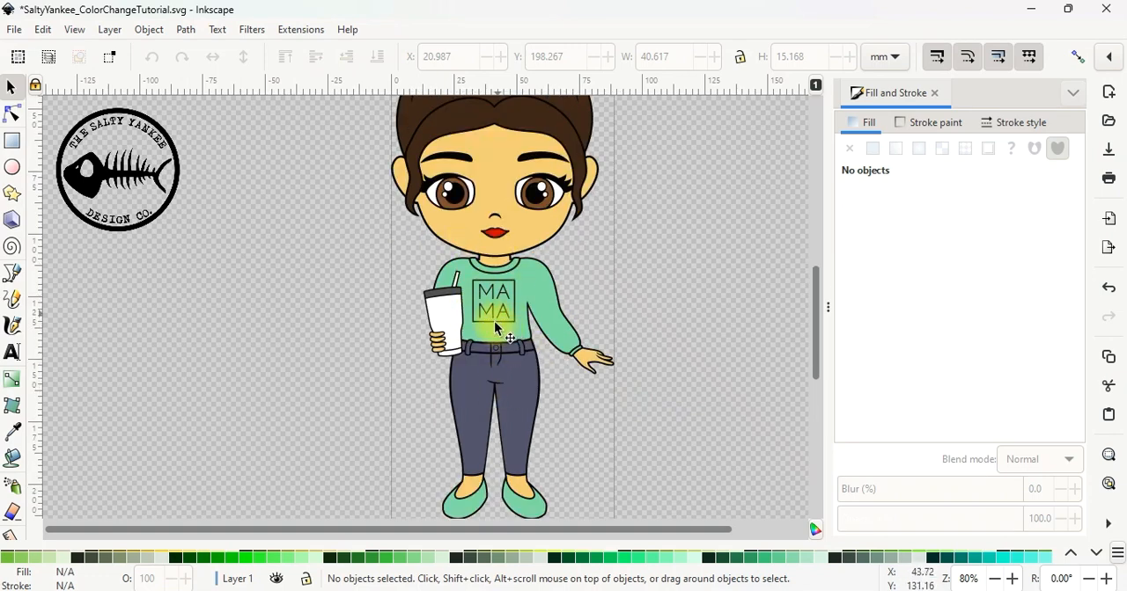
pyautogui.moveTo(505, 319); pyautogui.dragTo(678, 281)
pyautogui.press('Delete')
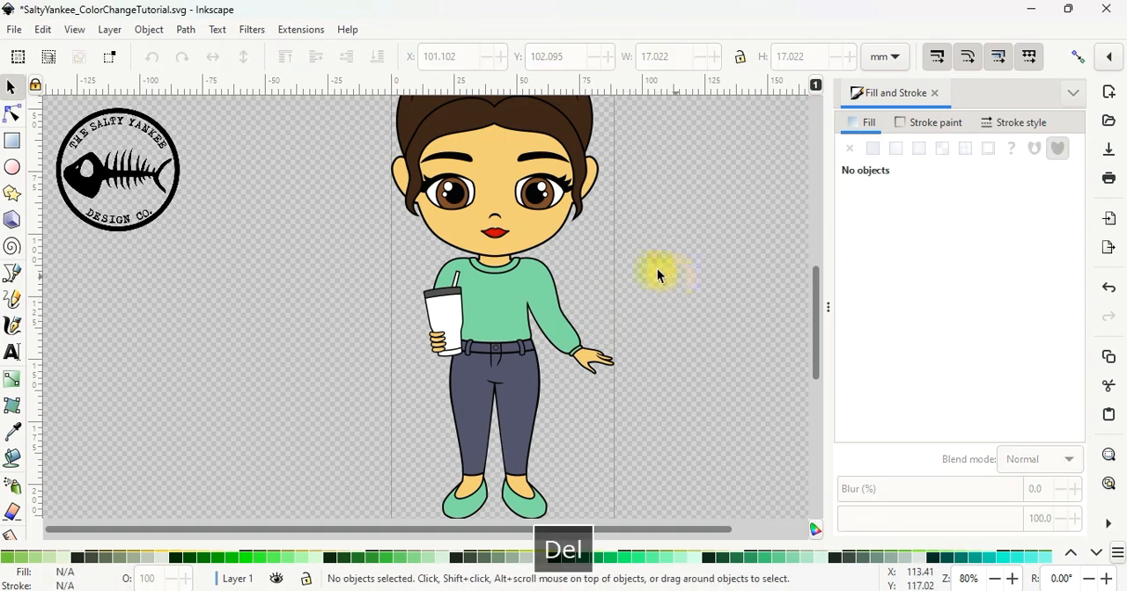
# Import the _SaltyYankee_Design Logo file from the SY Shop folder into the drawing
pyautogui.click(14, 29)
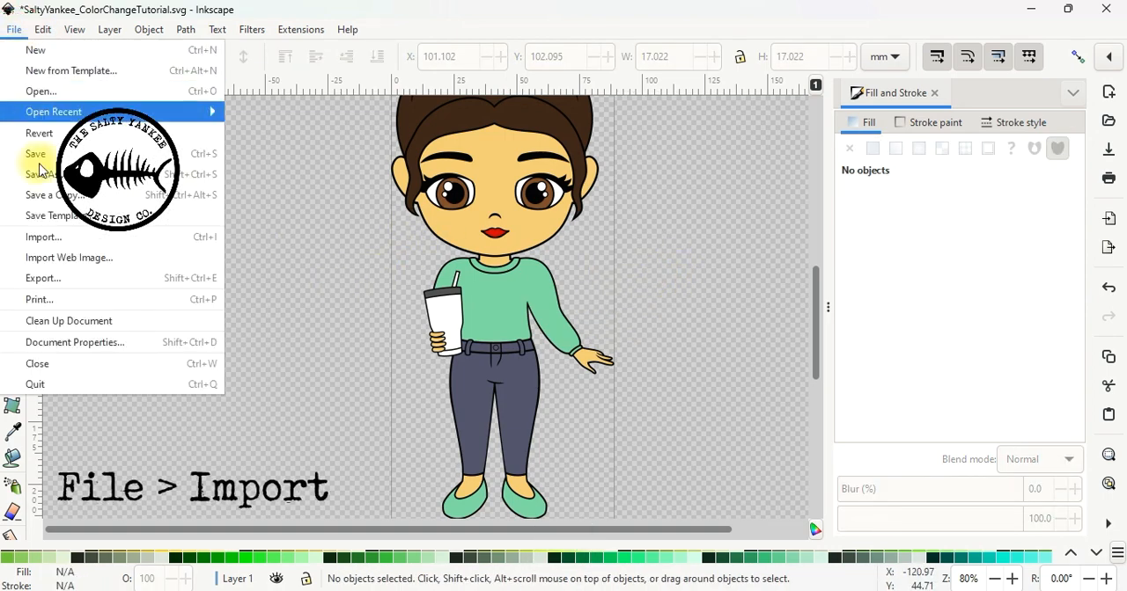
pyautogui.click(69, 240)
pyautogui.click(585, 119)
pyautogui.scroll(-2, 445, 332)
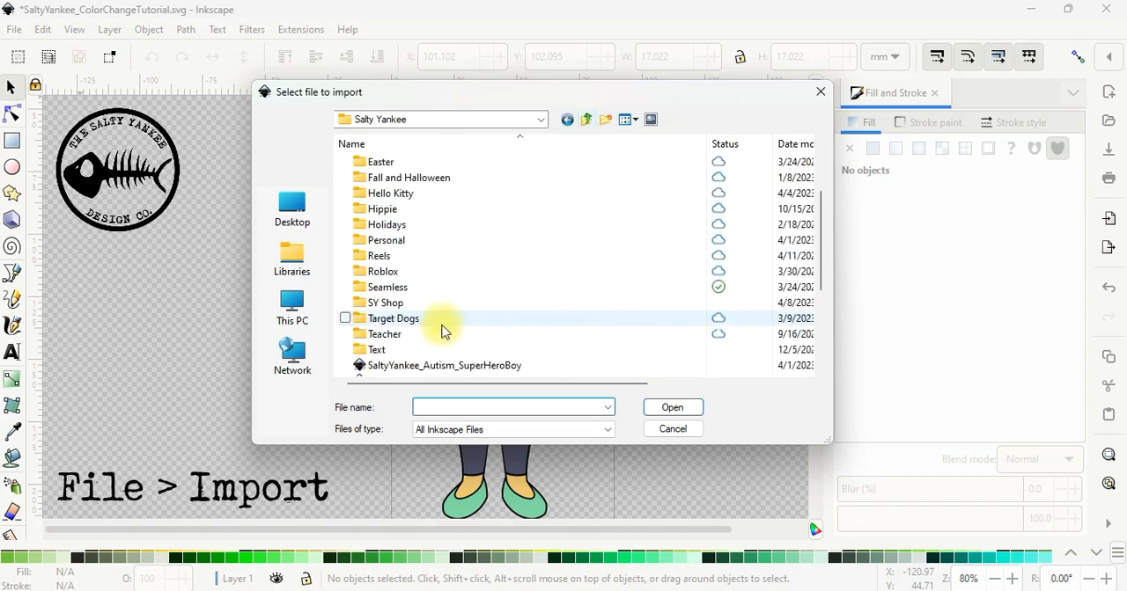
pyautogui.doubleClick(410, 302)
pyautogui.click(461, 307)
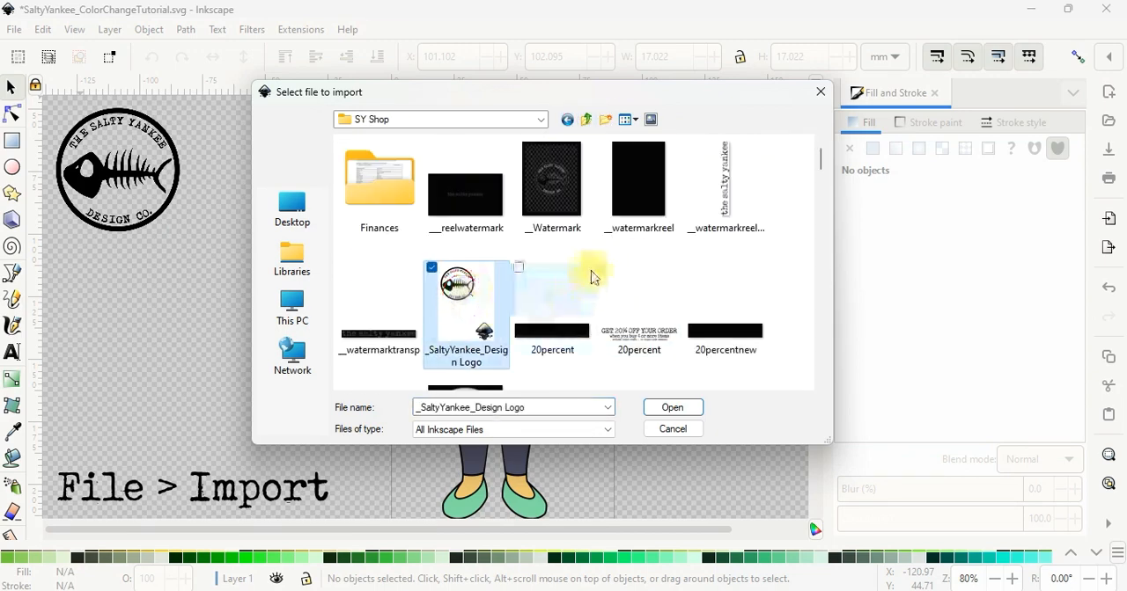
pyautogui.press('Return')
# Place the imported logo, about 17 mm wide, on the chest of the sweater and deselect it
pyautogui.moveTo(425, 114); pyautogui.dragTo(493, 306)
pyautogui.click(642, 247)
# Fill the lips with the skin colour sampled from the face beside the mouth
pyautogui.moveTo(817, 338)
pyautogui.mouseDown()
pyautogui.moveTo(809, 296)
pyautogui.moveTo(798, 315)
pyautogui.moveTo(818, 334)
pyautogui.moveTo(812, 317)
pyautogui.moveTo(805, 340)
pyautogui.mouseUp()
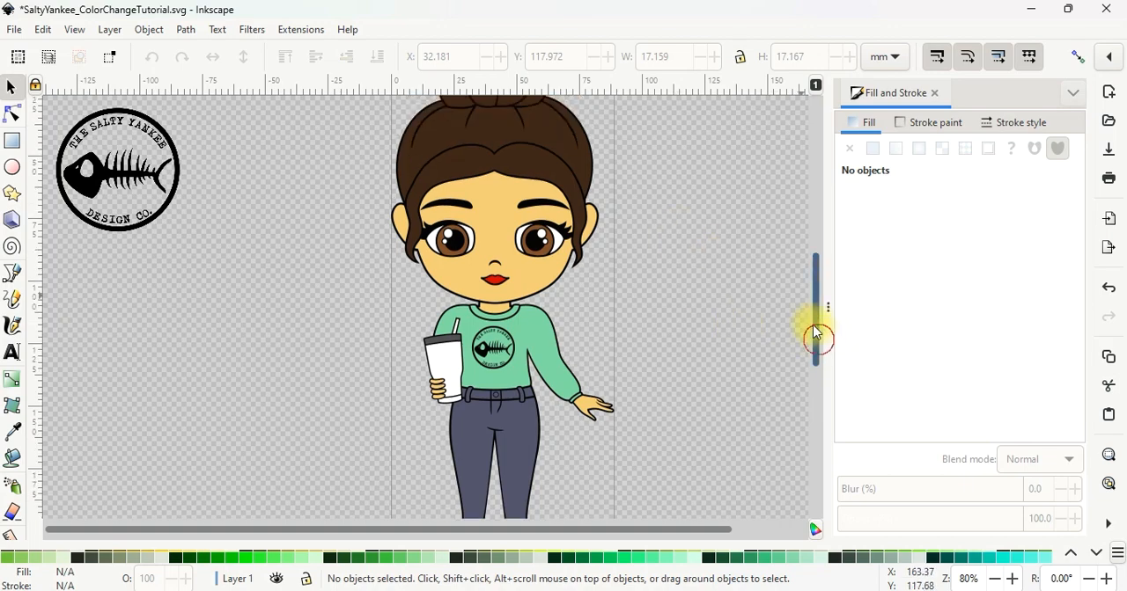
pyautogui.scroll(1, 500, 247)
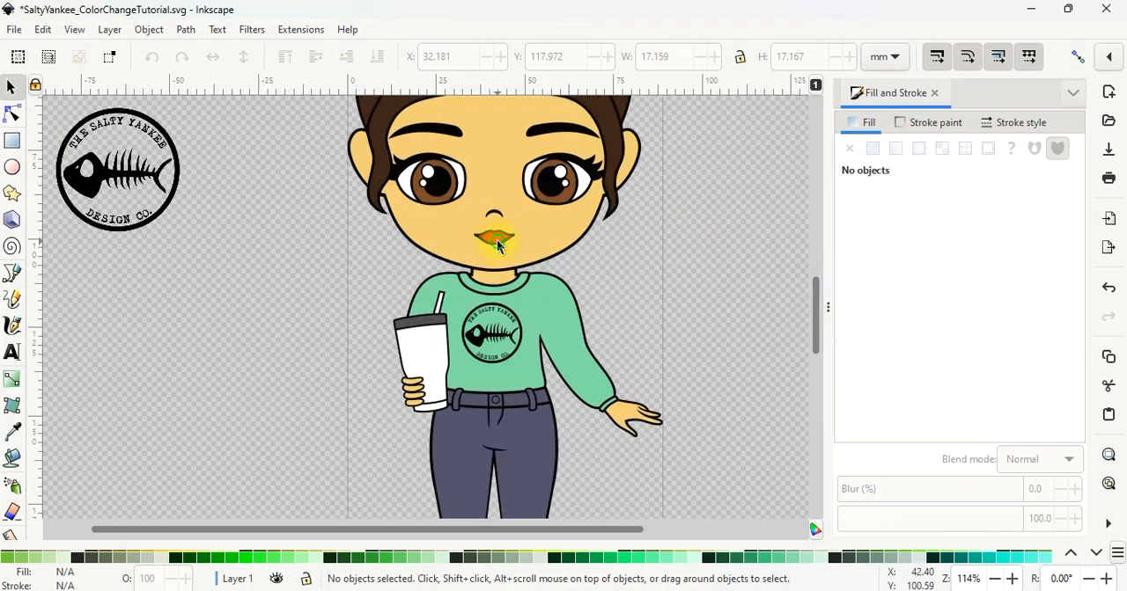
pyautogui.scroll(2, 500, 246)
pyautogui.click(492, 234)
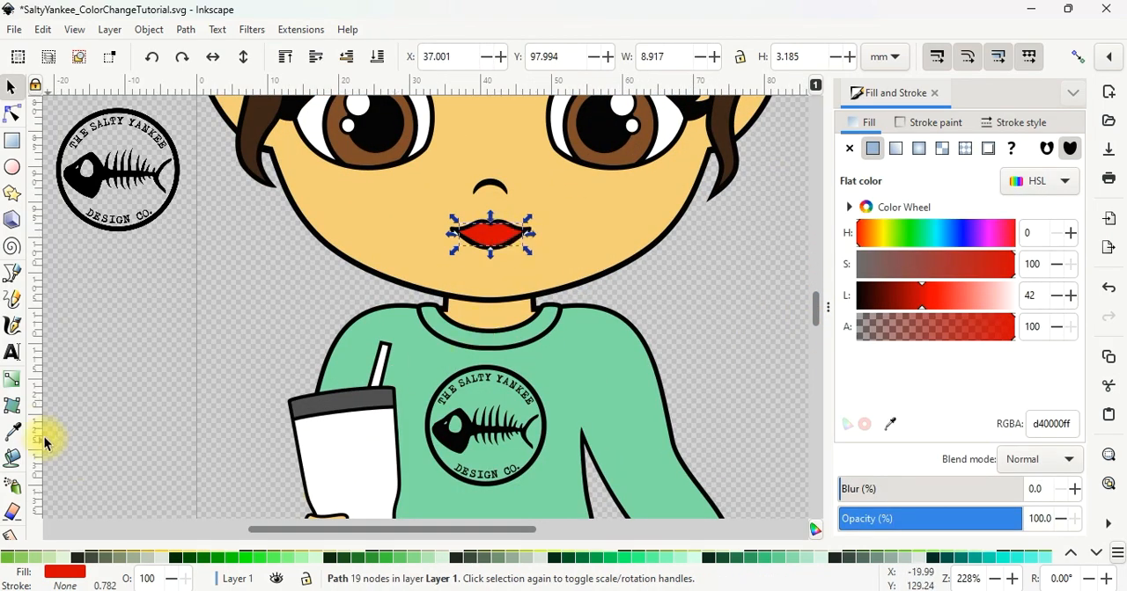
pyautogui.click(13, 431)
pyautogui.click(541, 246)
# Adjust the lips' fill to hue 19 and lightness 58 for an orange #f07238, and deselect them
pyautogui.moveTo(966, 296); pyautogui.dragTo(949, 298)
pyautogui.tripleClick(1058, 235)
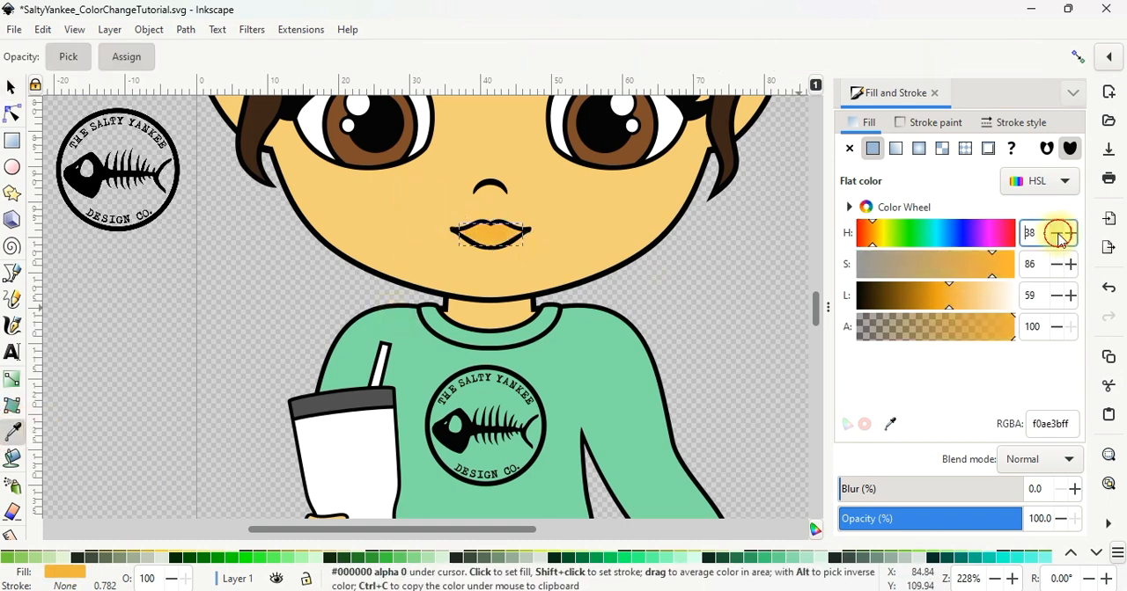
pyautogui.click(1061, 240)
pyautogui.click(1062, 240)
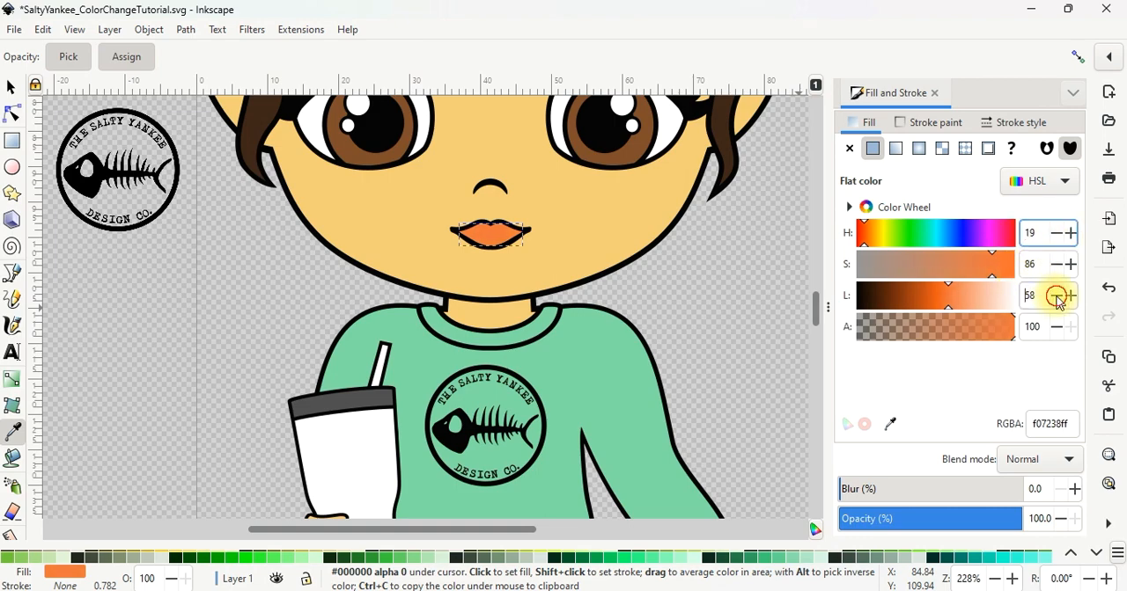
pyautogui.click(11, 87)
pyautogui.press('Escape')
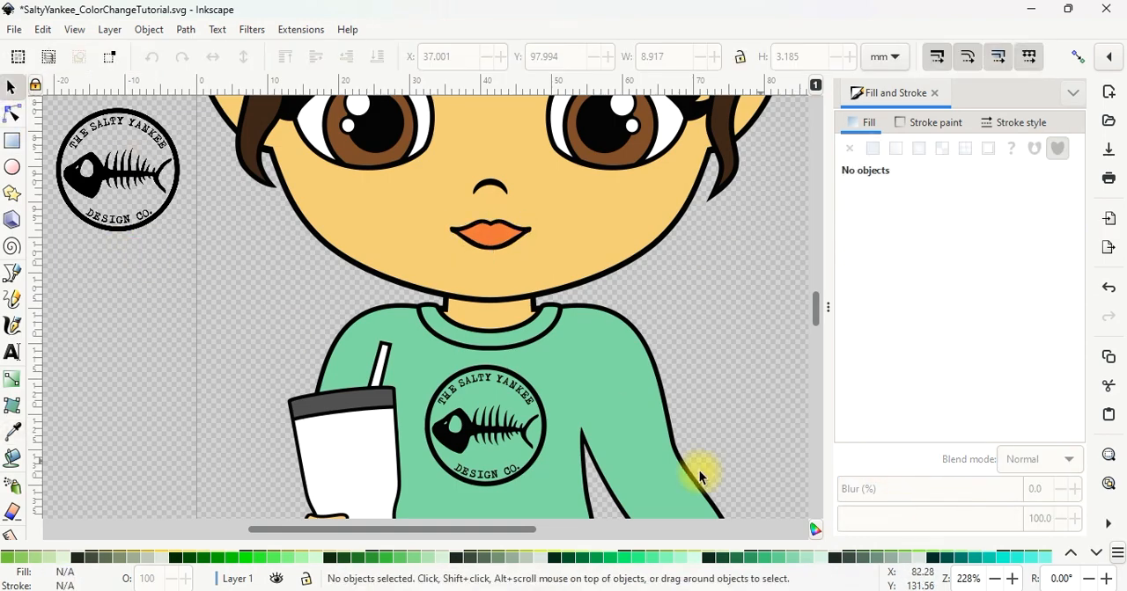
# Close the Fill and Stroke settings and open the export settings with the whole character in view
pyautogui.scroll(-6, 484, 361)
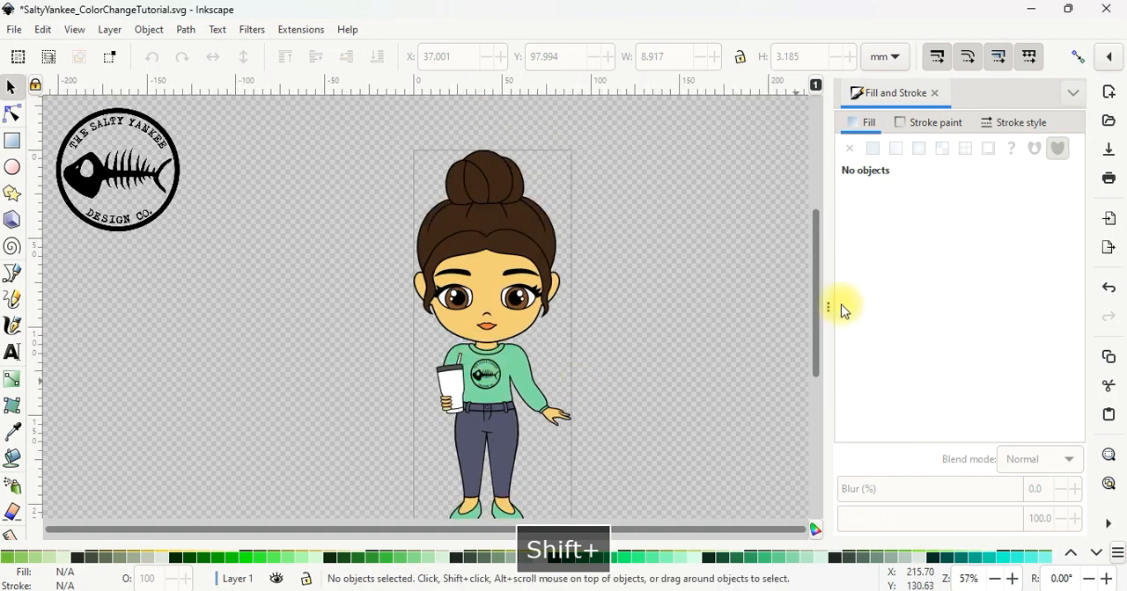
pyautogui.scroll(-1, 817, 299)
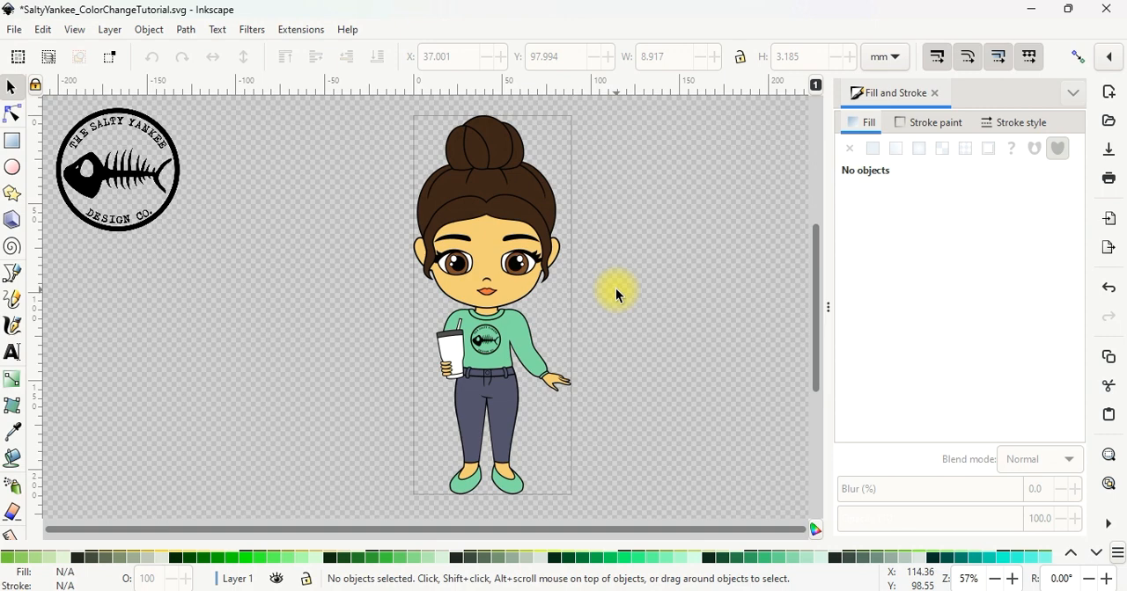
pyautogui.click(935, 93)
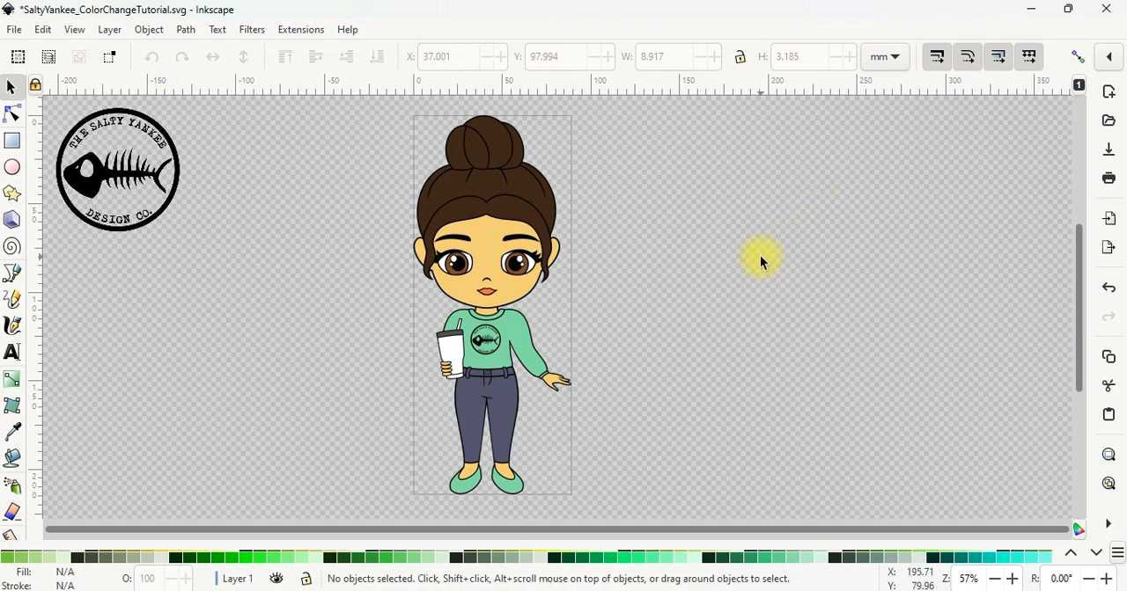
pyautogui.hotkey('ctrl', 'shift', 'e')
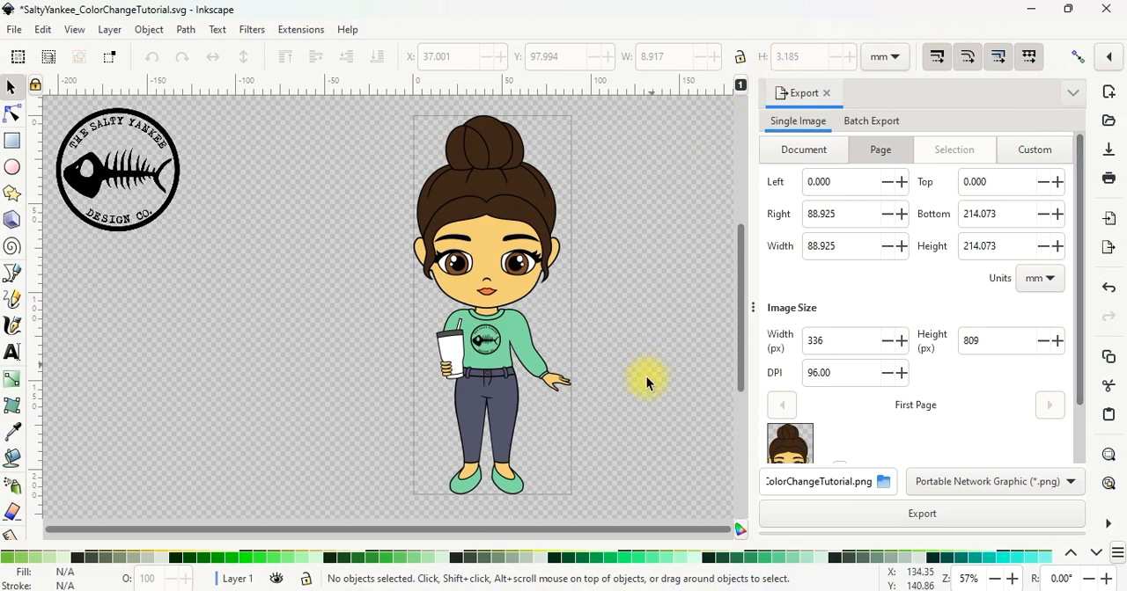
# Select all parts of the character and set the export resolution of the selection to 300 DPI
pyautogui.moveTo(636, 515); pyautogui.dragTo(299, 103)
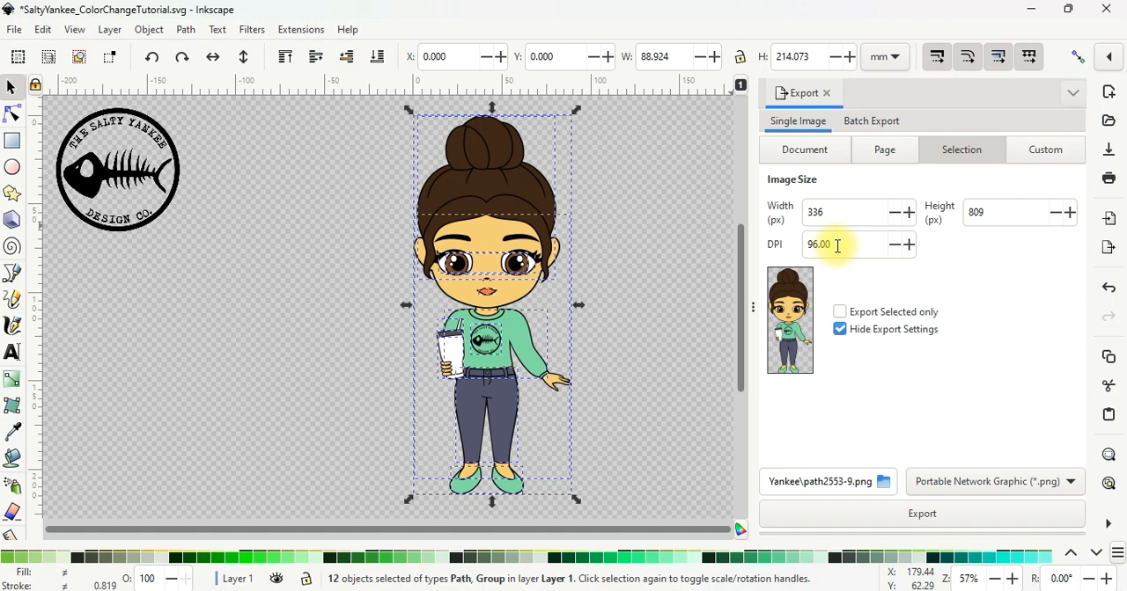
pyautogui.moveTo(837, 245); pyautogui.dragTo(794, 243)
pyautogui.write('300')
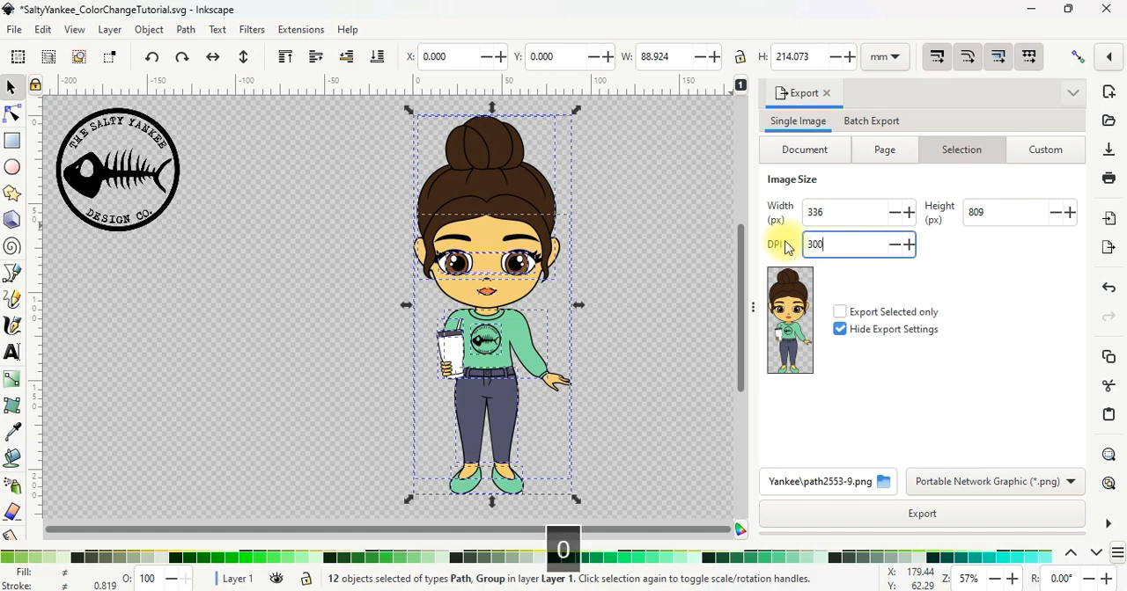
pyautogui.press('Return')
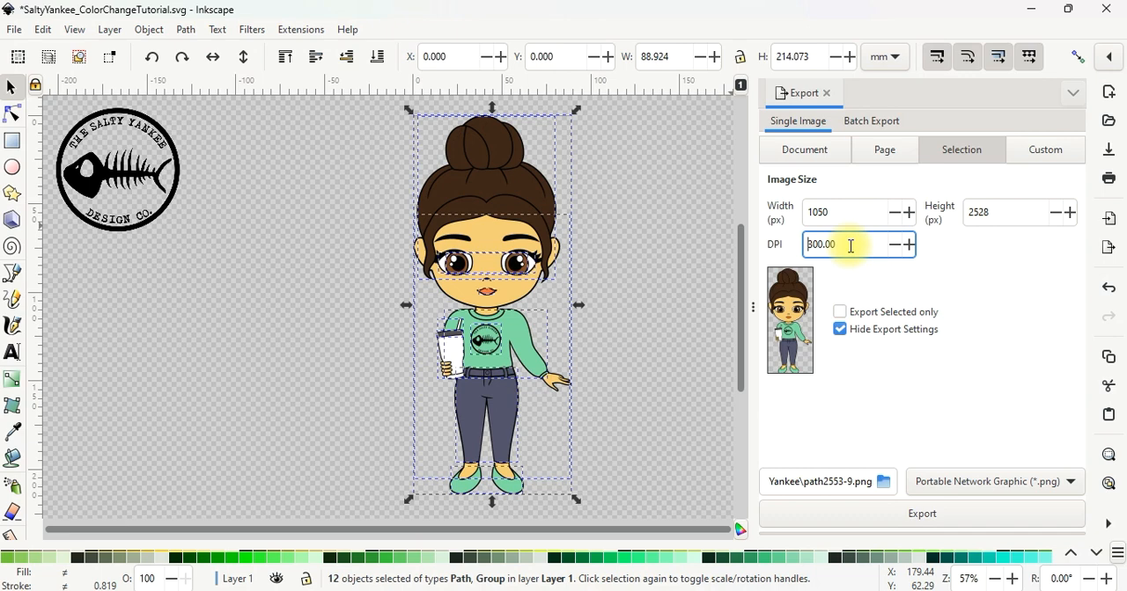
# Export the selected character as a PNG named "Name Your File" in the Salty Yankee folder
pyautogui.click(884, 482)
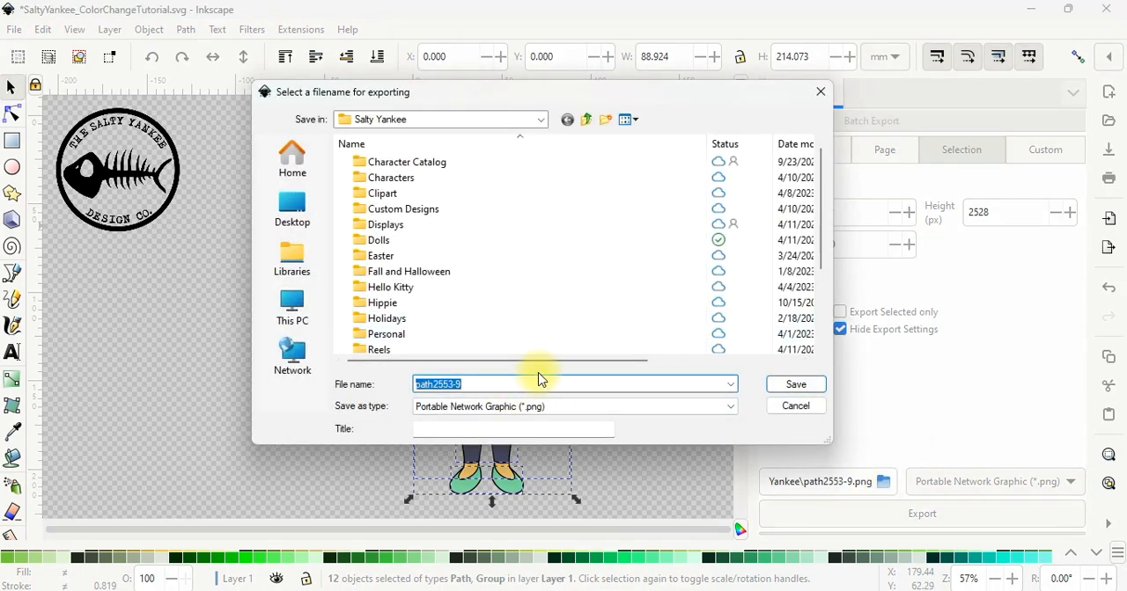
pyautogui.write('Name Your Fill')
pyautogui.press('BackSpace')
pyautogui.write('ile')
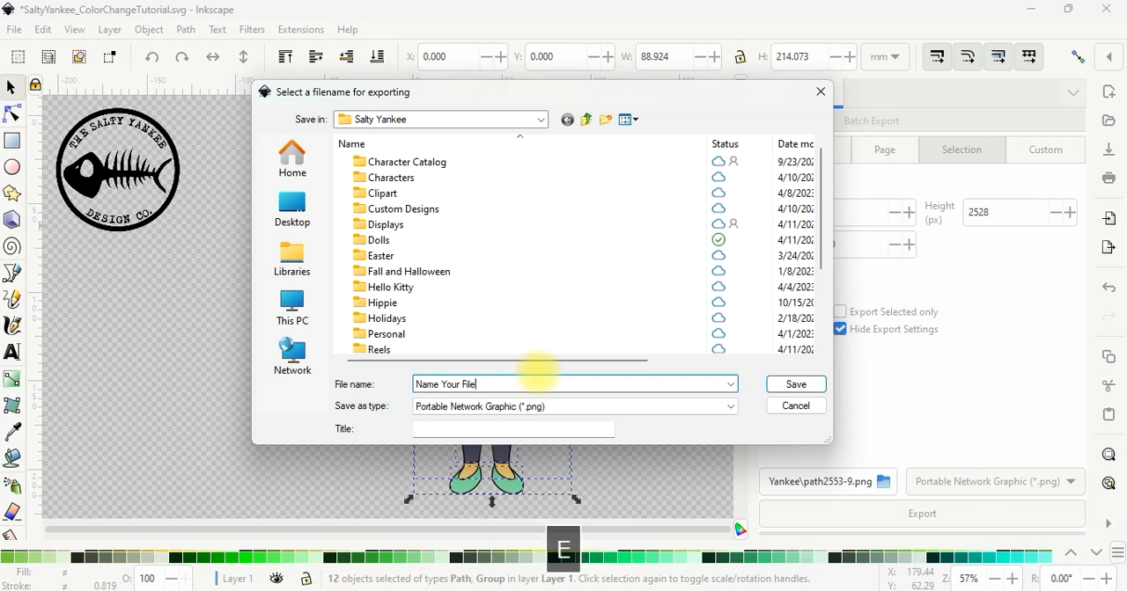
pyautogui.press('Return')
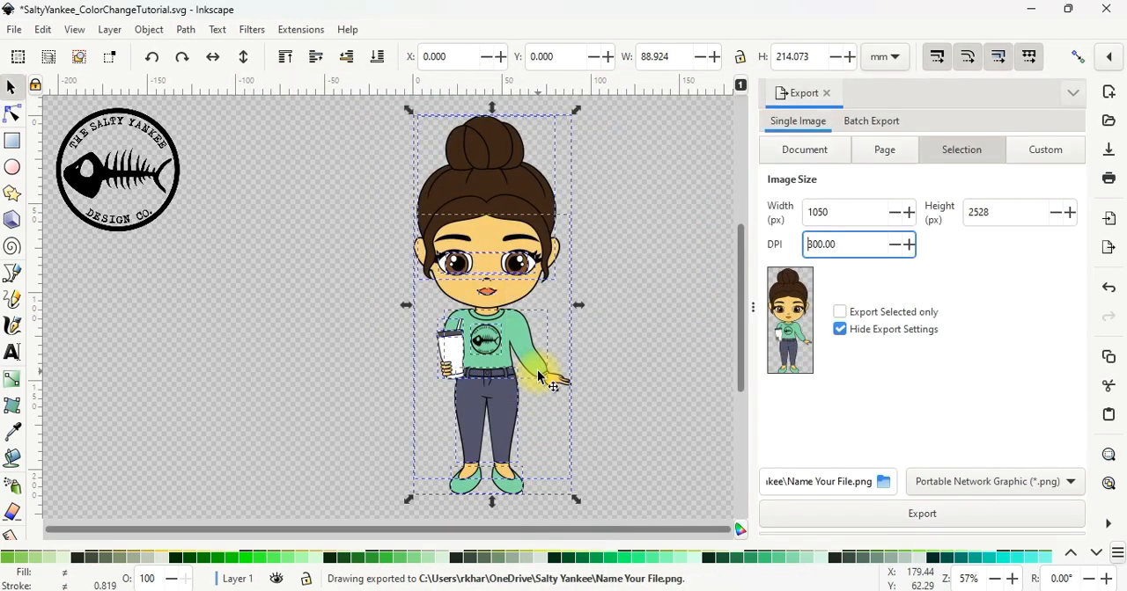
# Switch to File Explorer and open the exported Name Your File PNG from the Salty Yankee folder
pyautogui.click(231, 590)
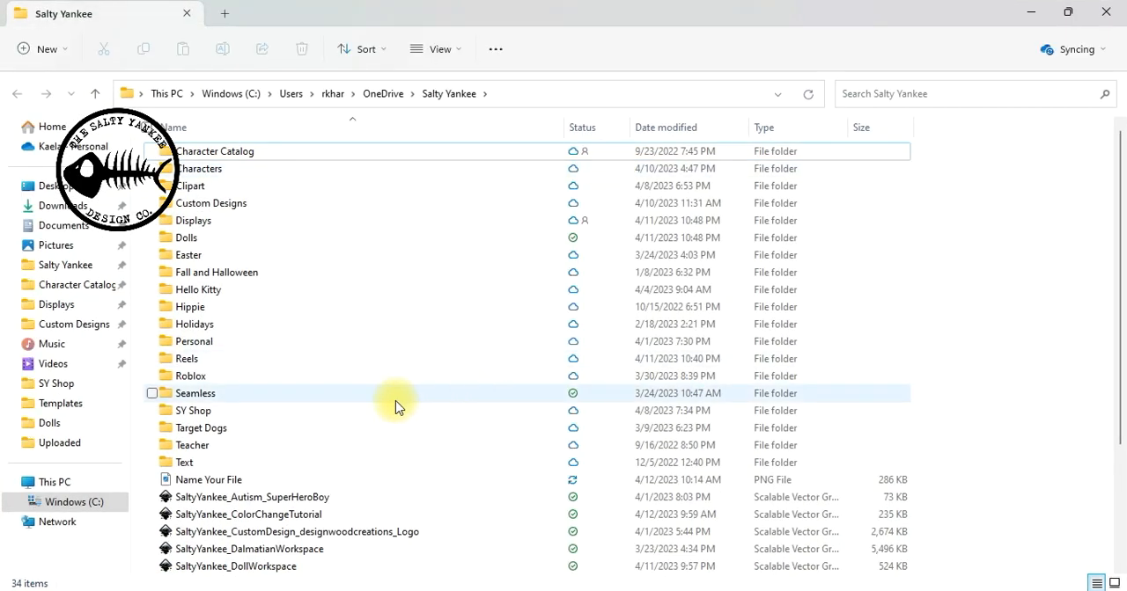
pyautogui.scroll(-3, 395, 405)
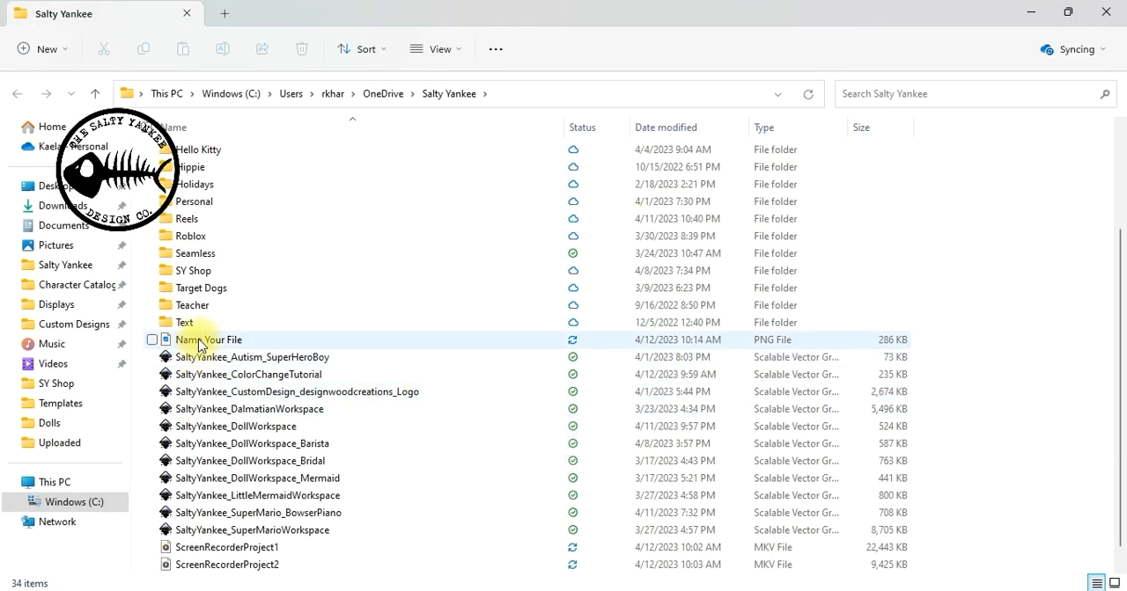
pyautogui.doubleClick(199, 341)
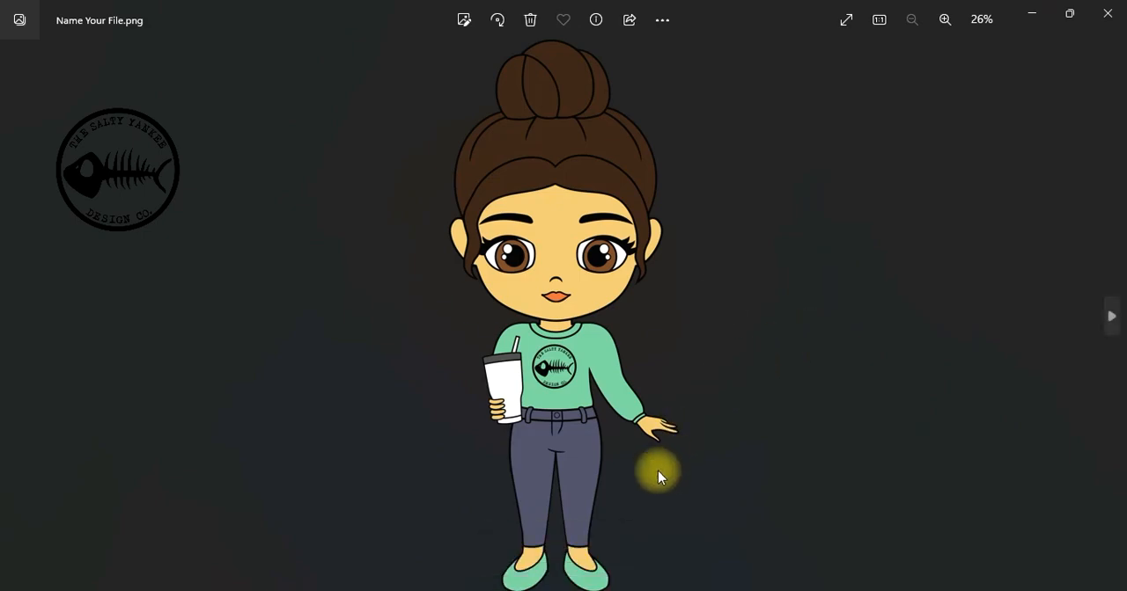
# View the exported image at actual size and examine the hair, face, sweater and logo details
pyautogui.rightClick(576, 247)
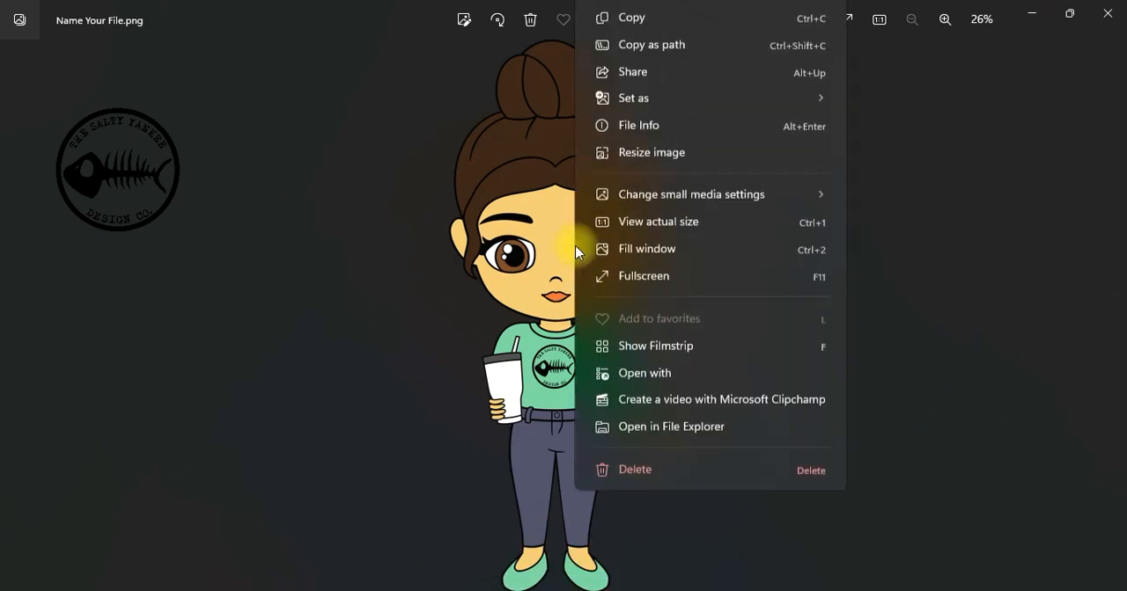
pyautogui.click(645, 284)
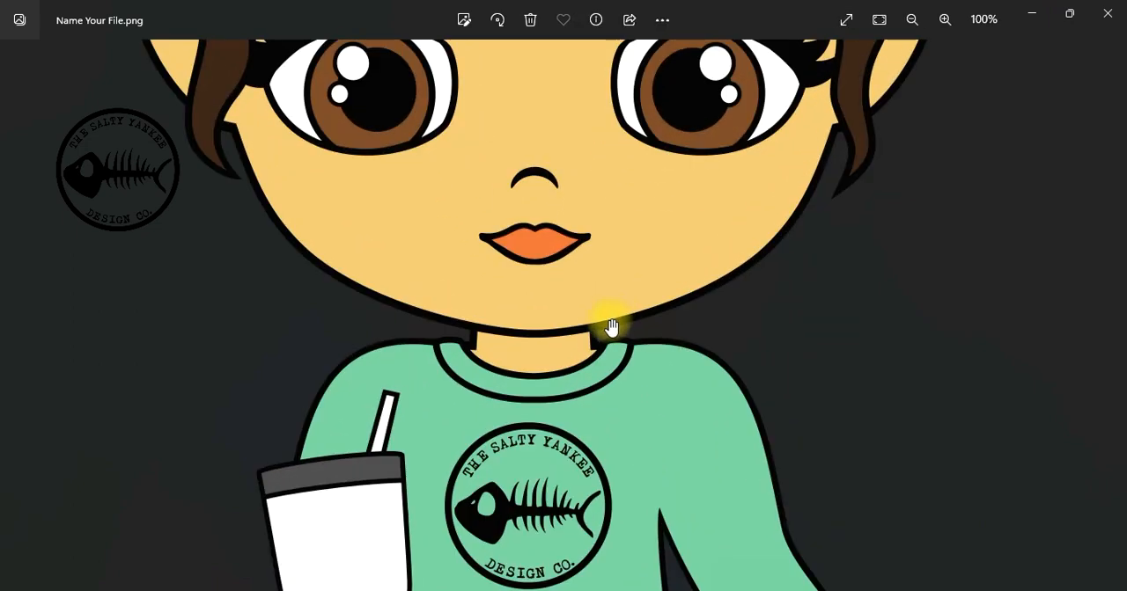
pyautogui.moveTo(373, 96); pyautogui.dragTo(480, 484)
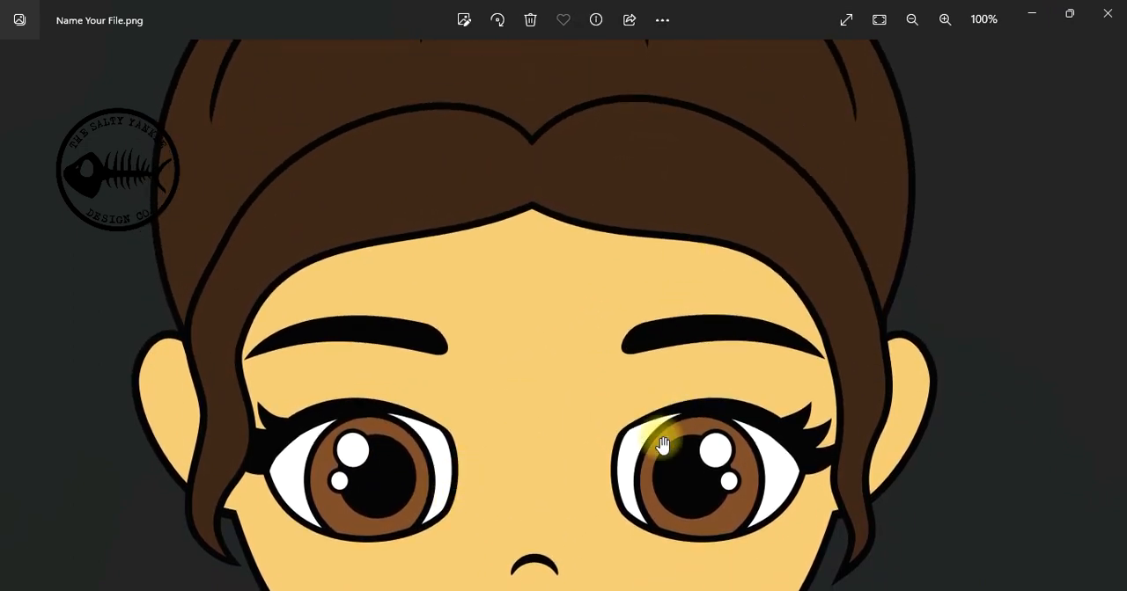
pyautogui.moveTo(662, 447); pyautogui.dragTo(621, 176)
pyautogui.moveTo(599, 520); pyautogui.dragTo(581, 290)
pyautogui.moveTo(579, 537); pyautogui.dragTo(575, 476)
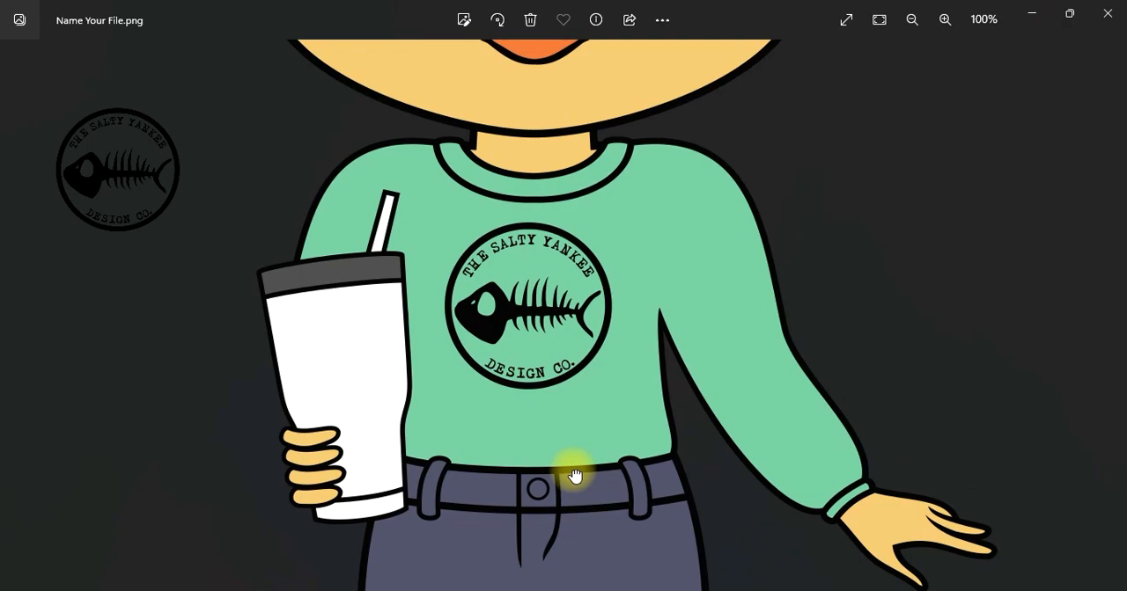